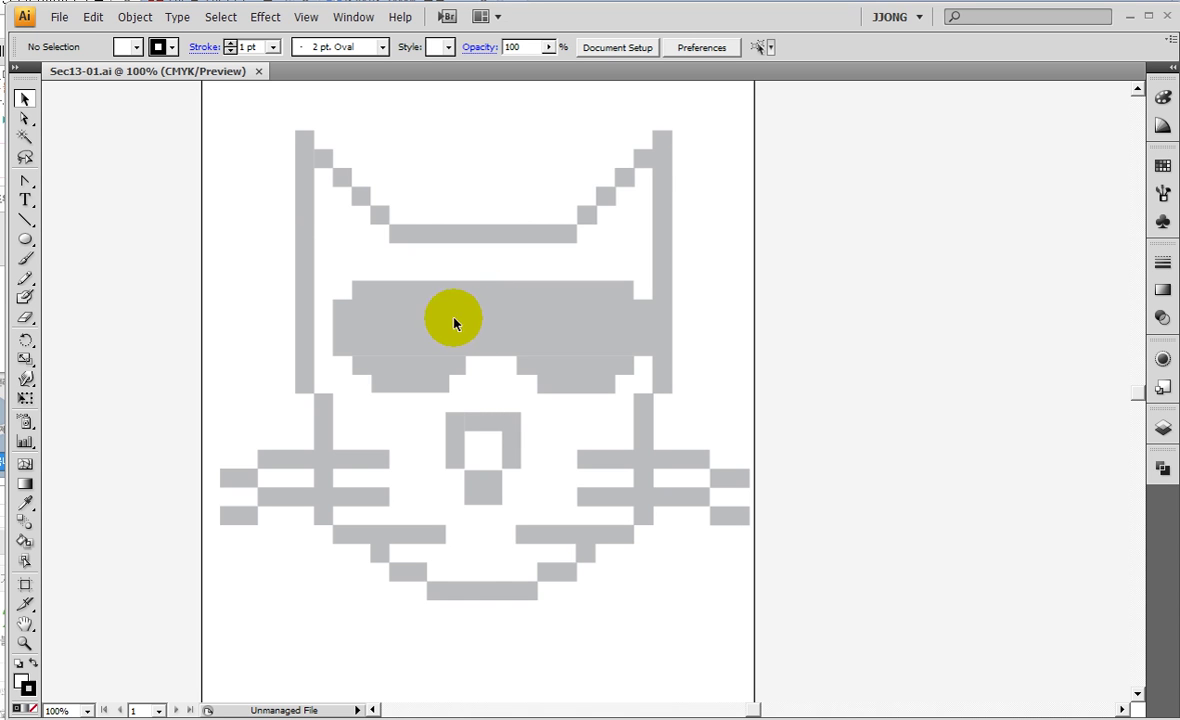
- Show the document grid over the grey cat and confirm Snap to Grid is enabled
click(306, 17)
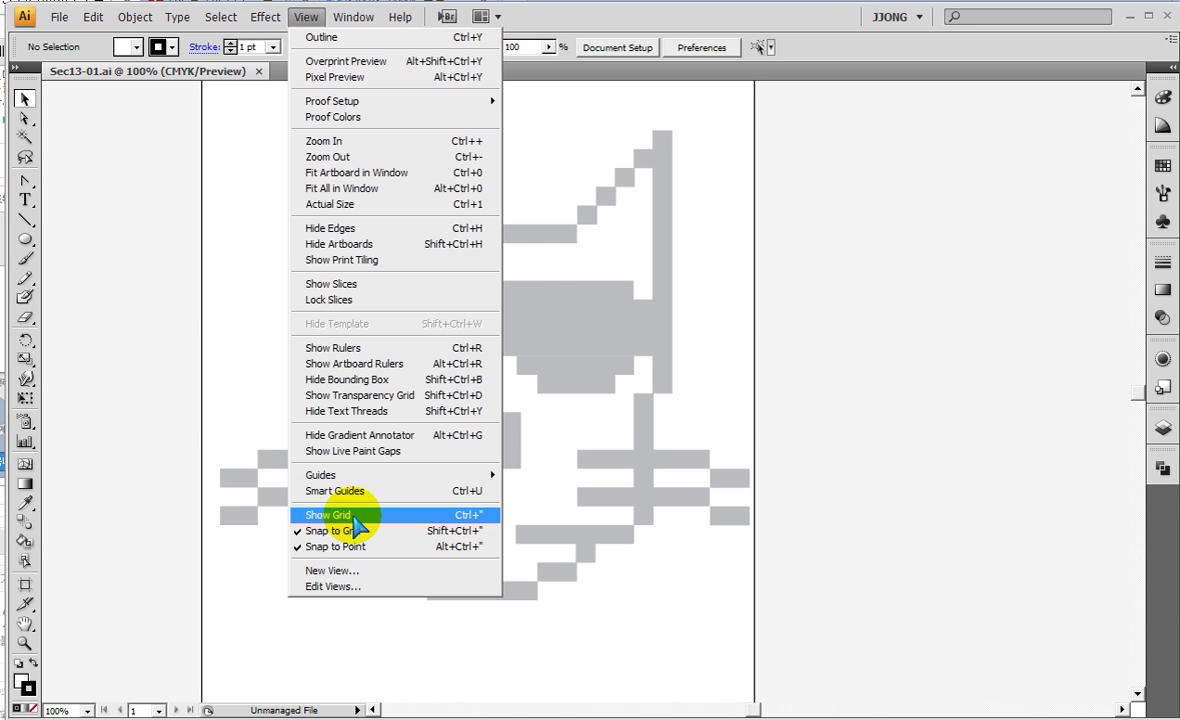
click(355, 518)
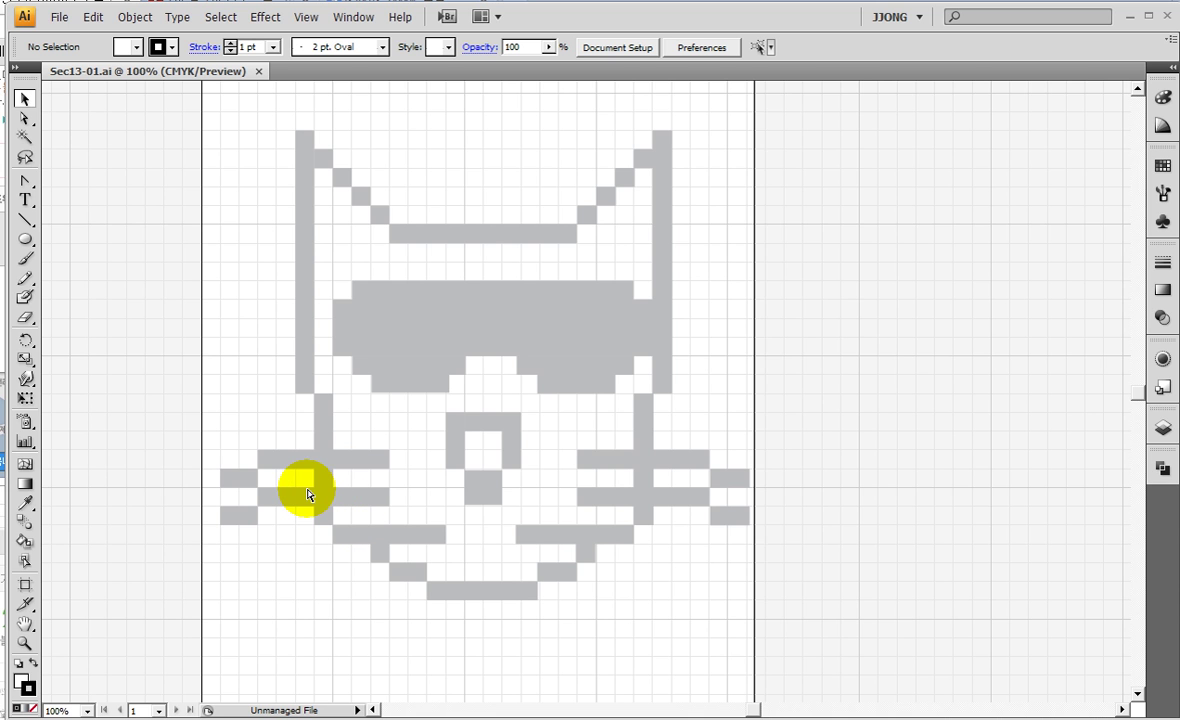
key(ctrl+y)
key(ctrl+y)
key(ctrl+y)
key(ctrl+y)
key(ctrl+y)
key(ctrl+y)
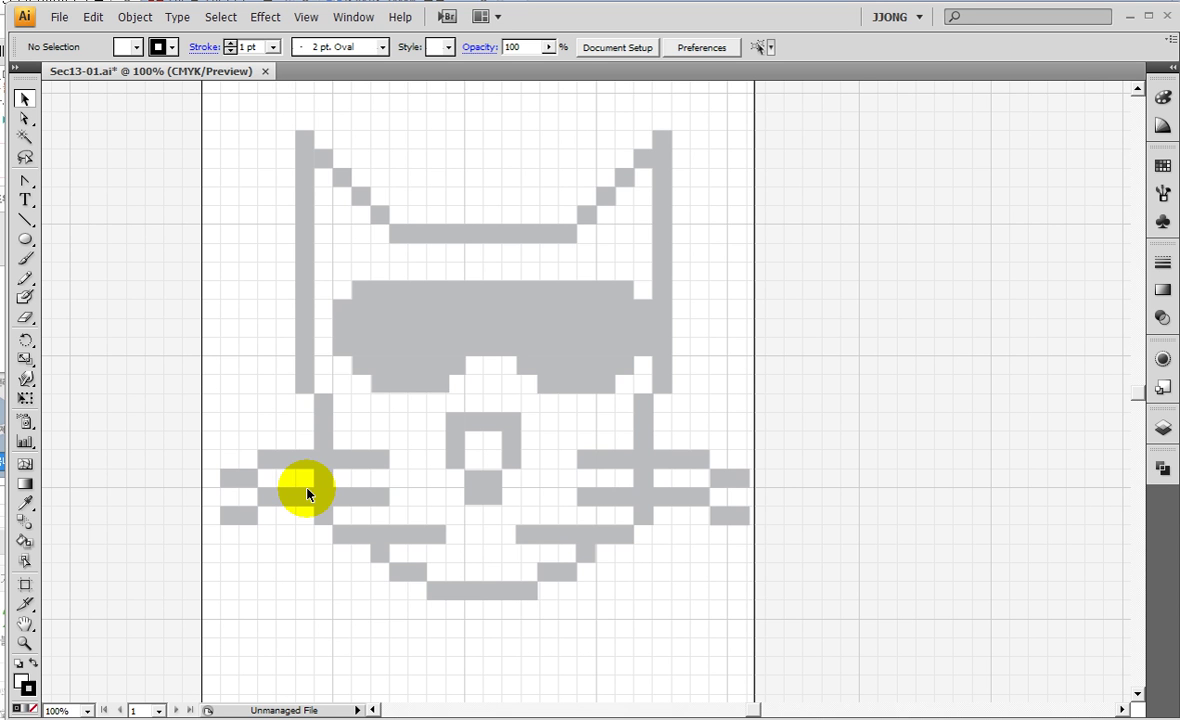
click(305, 17)
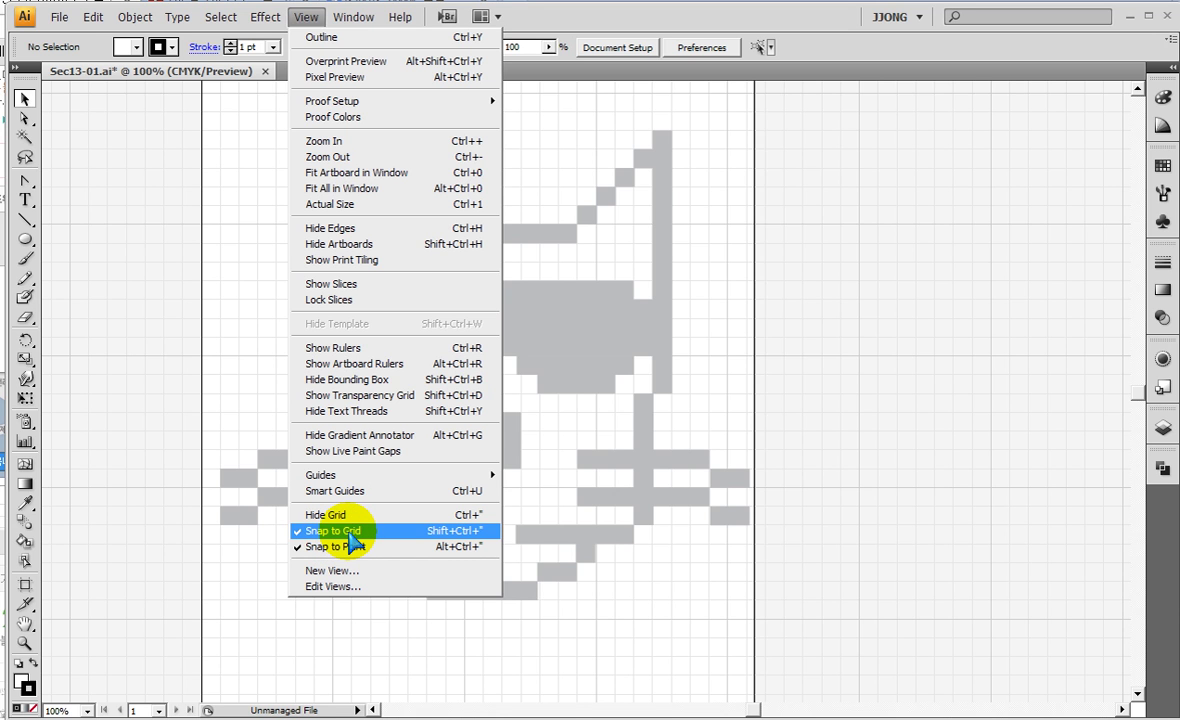
- Set the fill colour to bright orange FF8B00
click(175, 413)
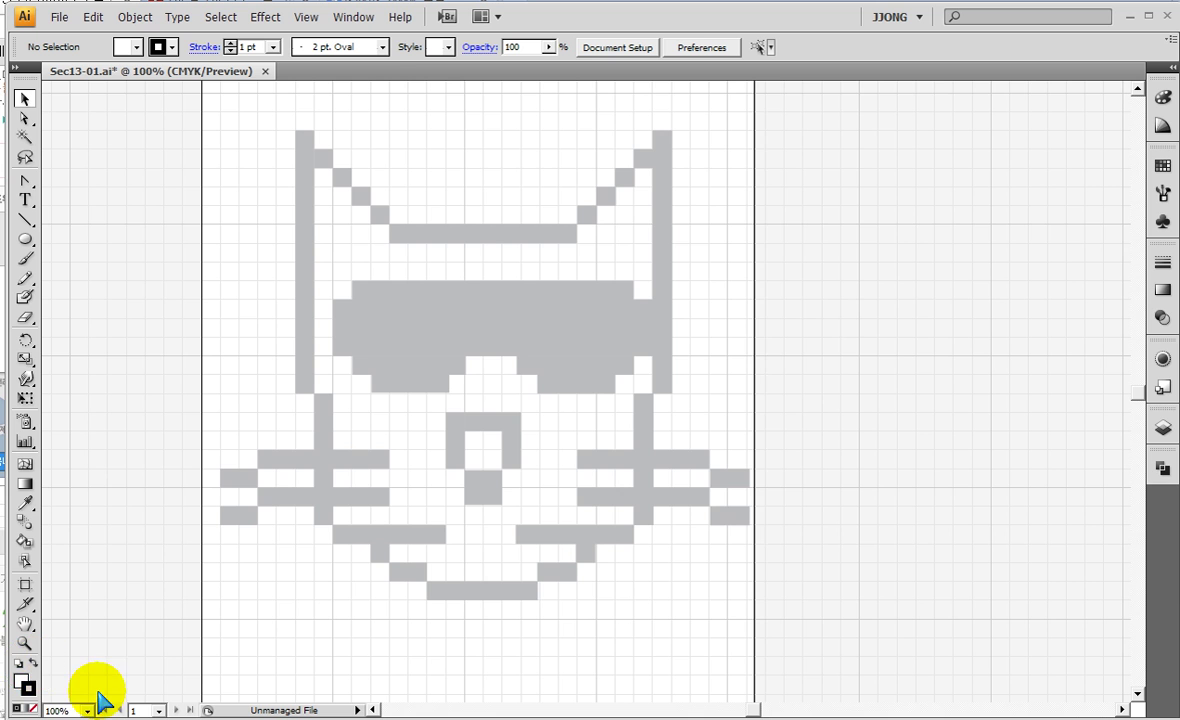
double_click(20, 680)
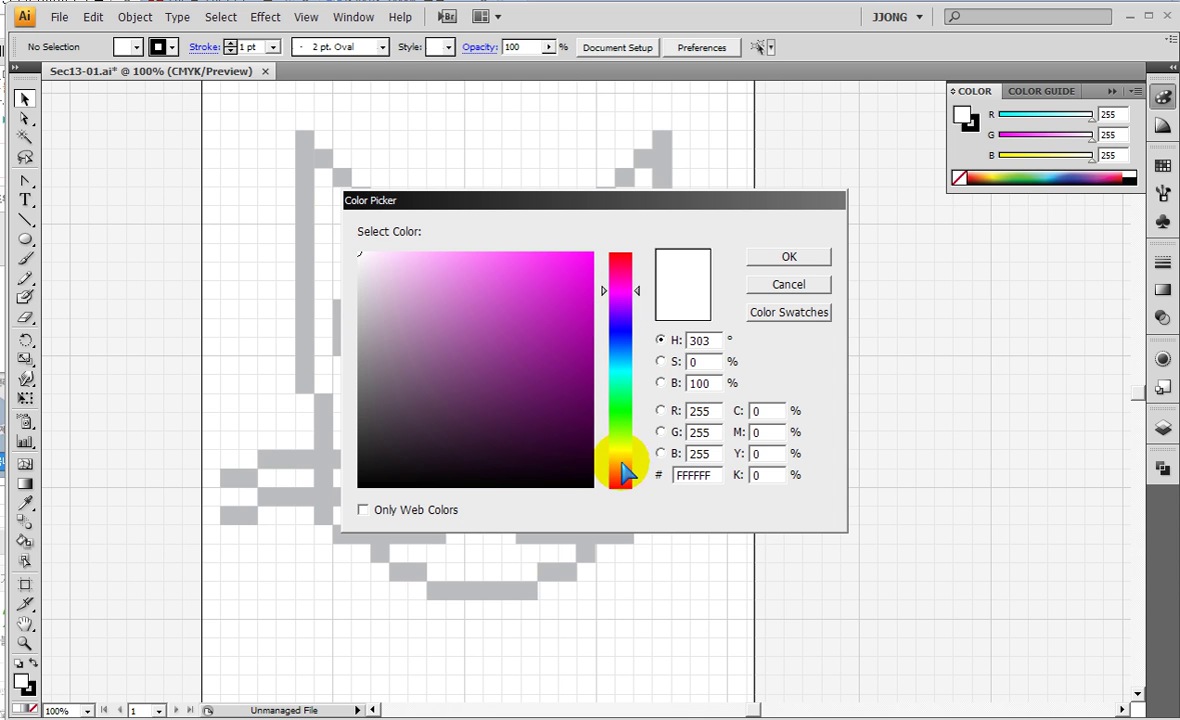
click(621, 469)
click(560, 279)
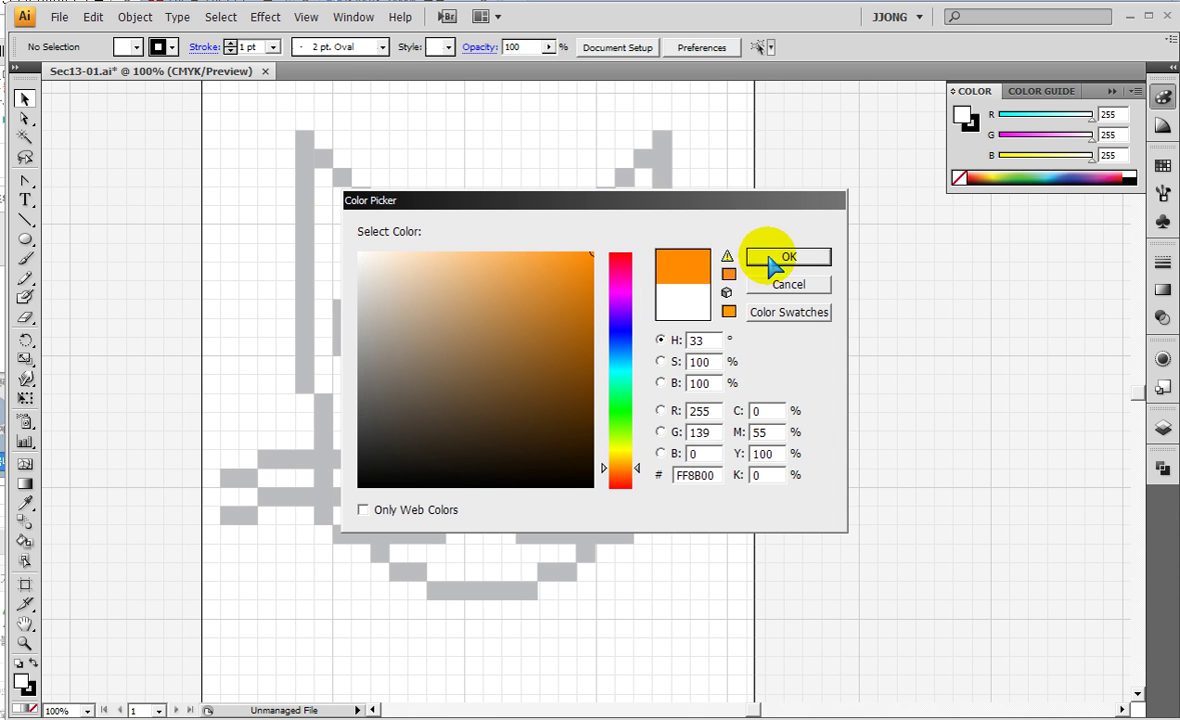
click(766, 257)
- Set the stroke colour to None
double_click(32, 692)
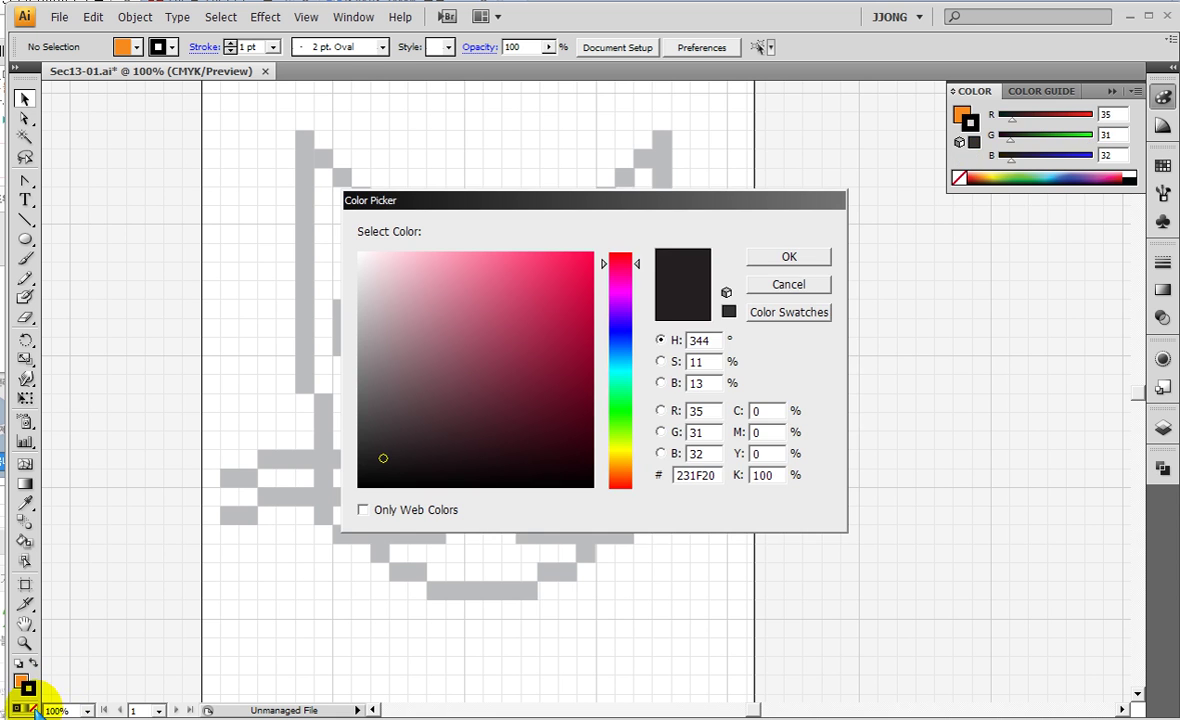
click(789, 285)
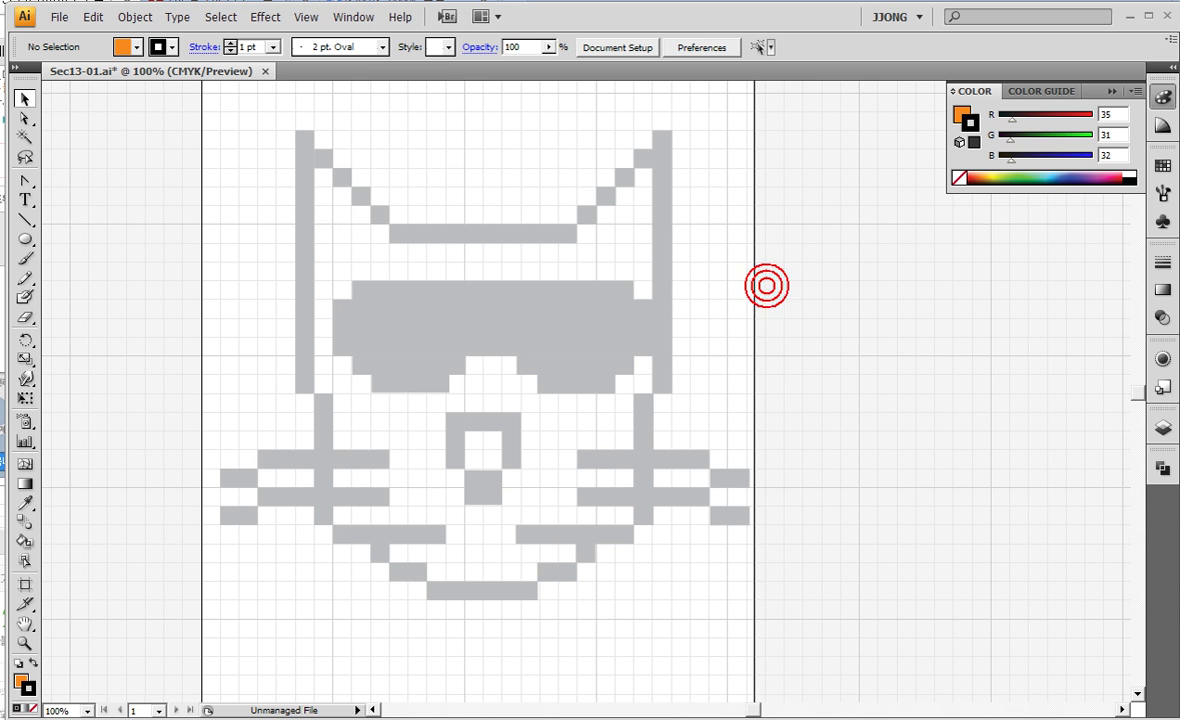
click(33, 709)
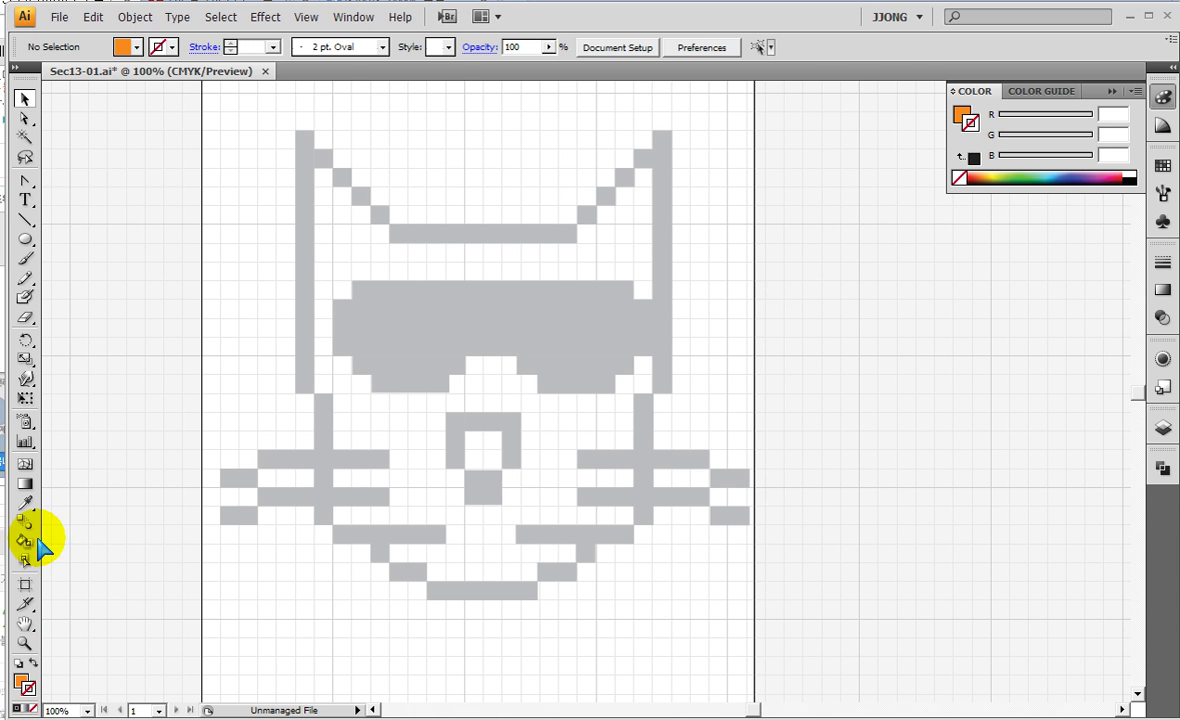
- Zoom in on the left ear and draw an orange grid-snapped square over its first step
click(25, 643)
drag(258, 121, 414, 311)
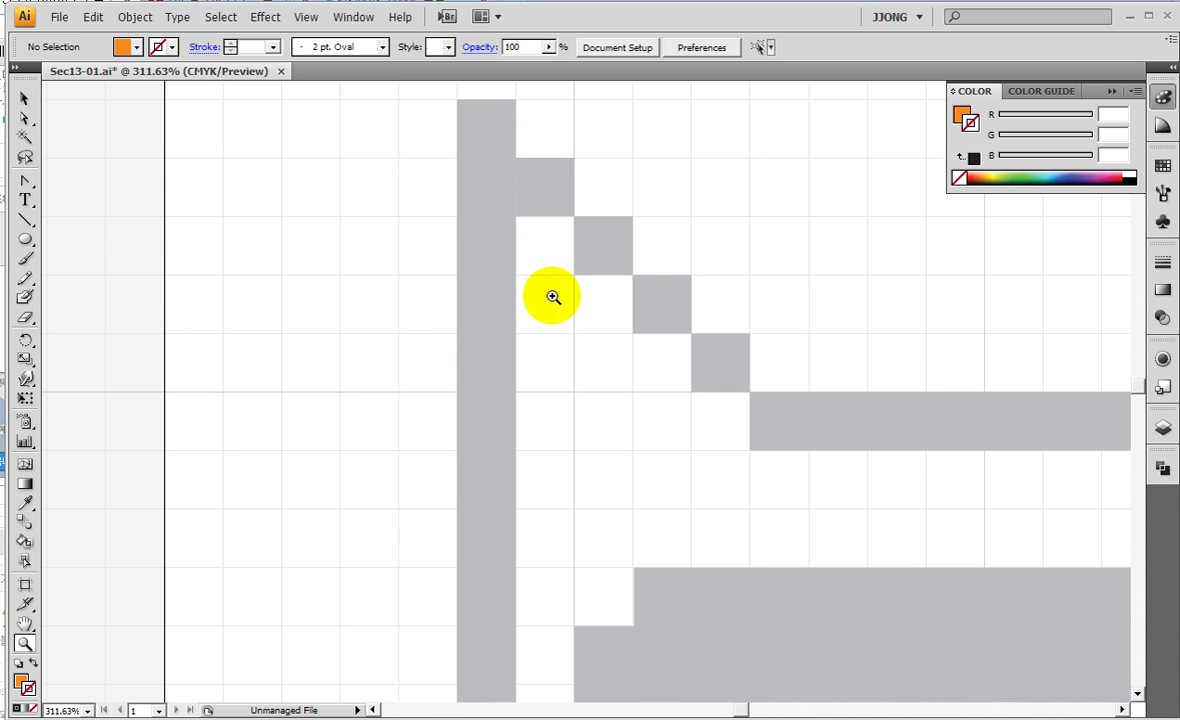
drag(740, 263, 553, 313)
click(25, 240)
drag(23, 240, 89, 248)
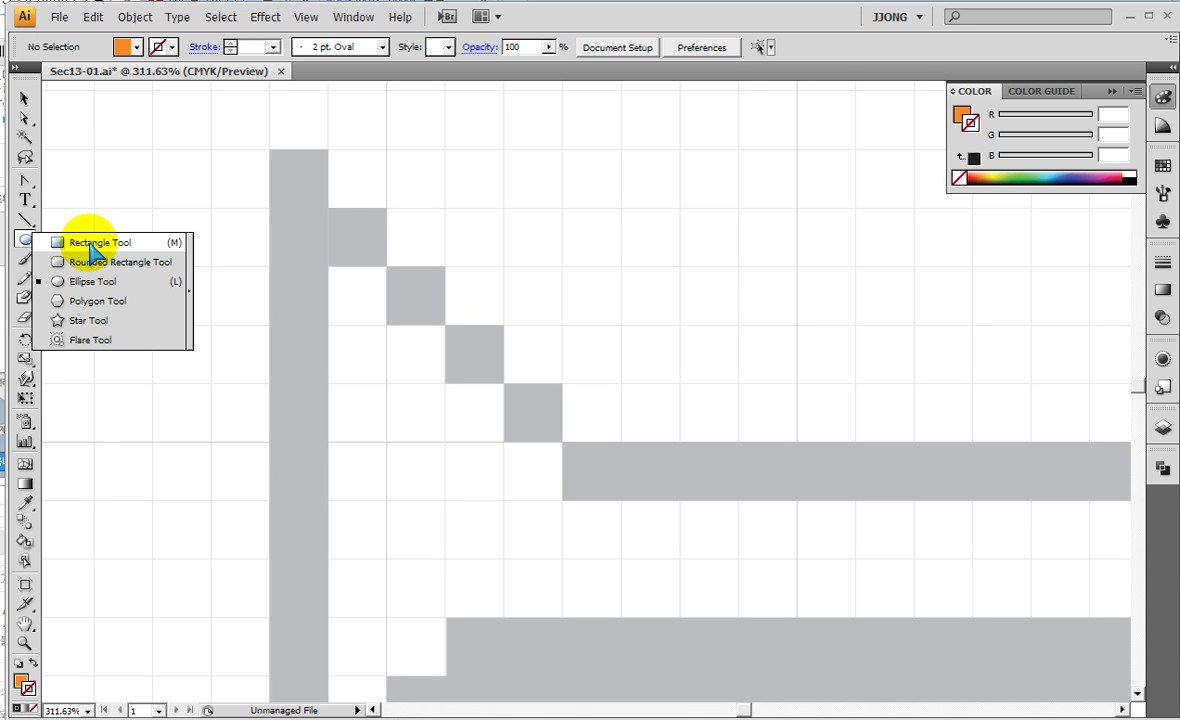
drag(329, 208, 562, 442)
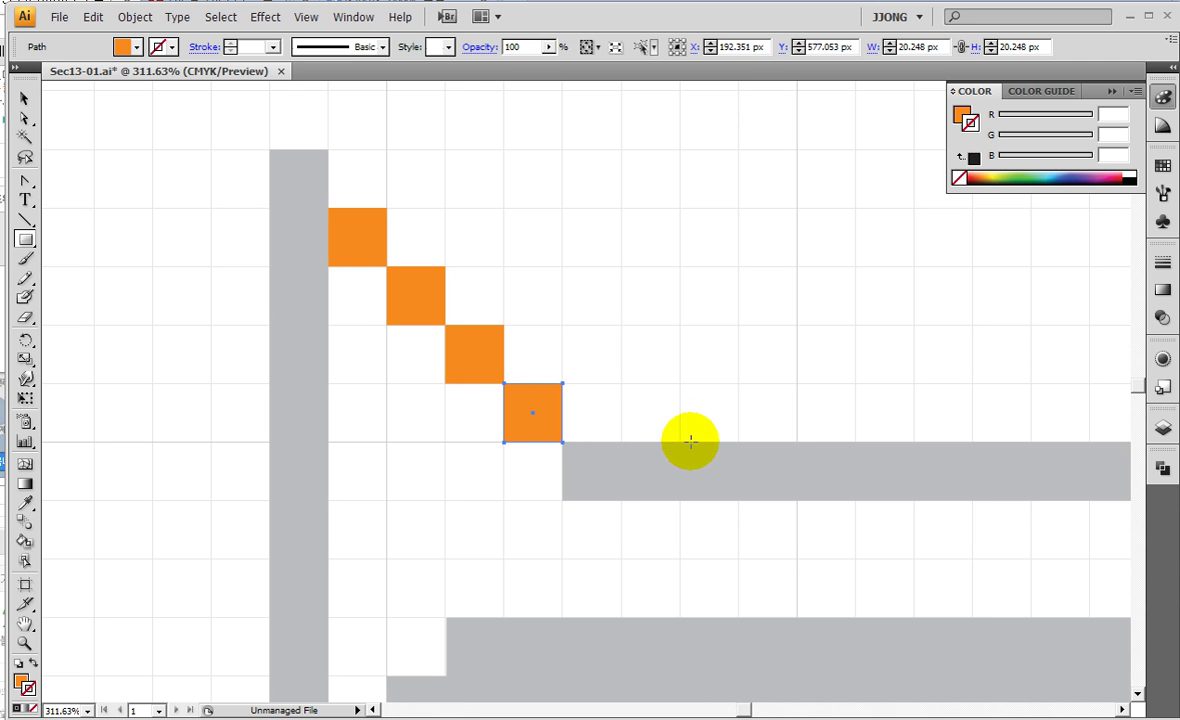
- Trace the bar between the ears and the right ear's staircase steps in orange
drag(690, 441, 456, 376)
mouse_move(328, 377)
mouse_down()
mouse_move(890, 425)
mouse_move(506, 549)
mouse_up()
drag(530, 443, 589, 501)
drag(589, 384, 648, 443)
drag(647, 326, 706, 384)
- Fill the ear-tip notch and start the orange right edge of the head
mouse_move(724, 272)
mouse_down()
mouse_move(764, 326)
mouse_move(676, 189)
mouse_up()
mouse_move(674, 130)
mouse_down()
mouse_move(675, 450)
mouse_move(718, 614)
mouse_up()
scroll(832, 590, down, 5)
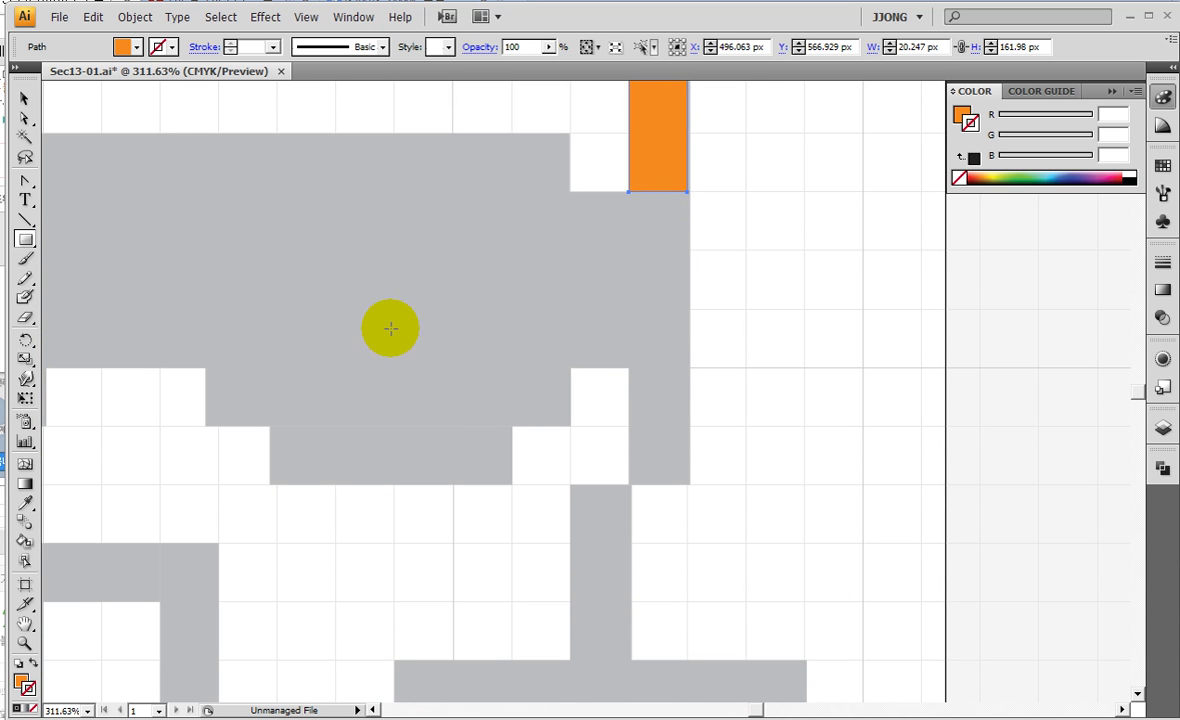
- Stretch the orange right head-edge bar down past the glasses
key(ctrl+minus)
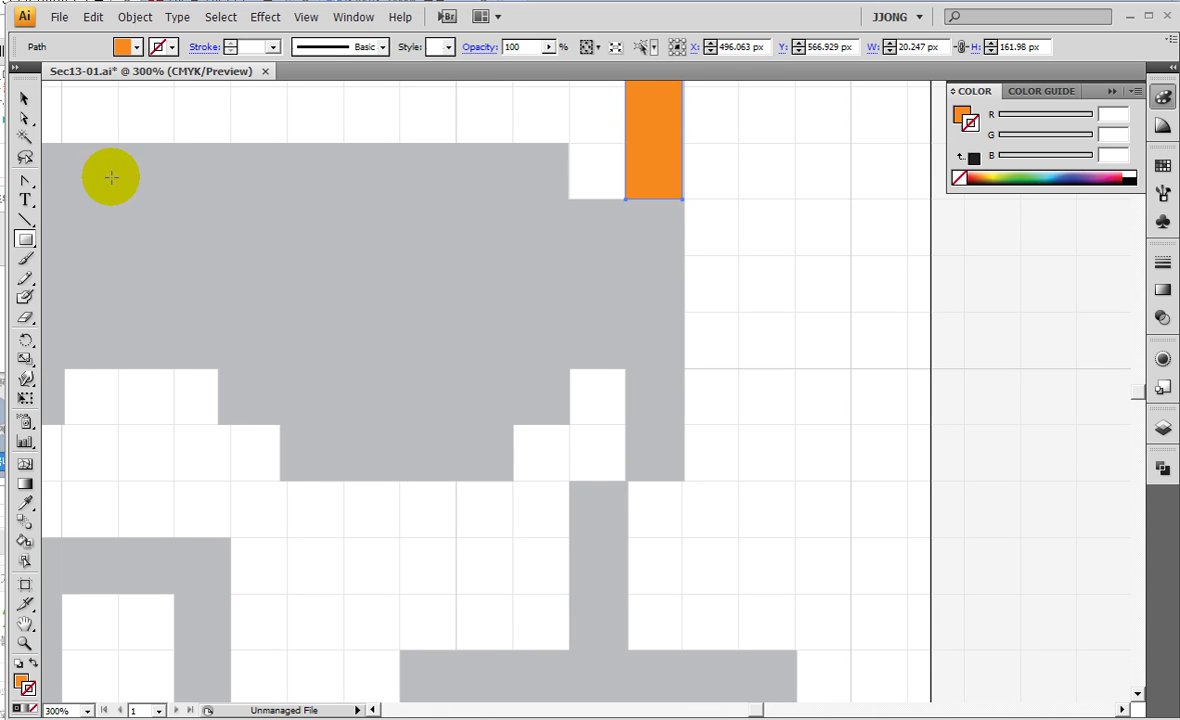
click(23, 98)
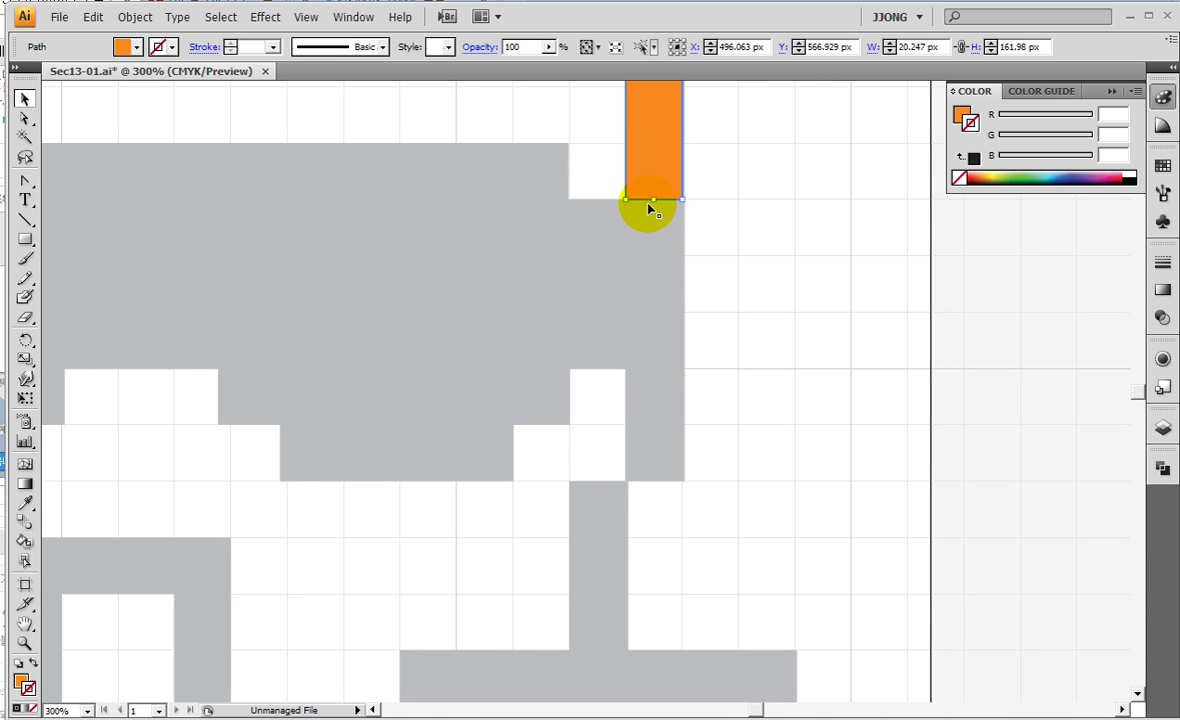
drag(654, 199, 654, 481)
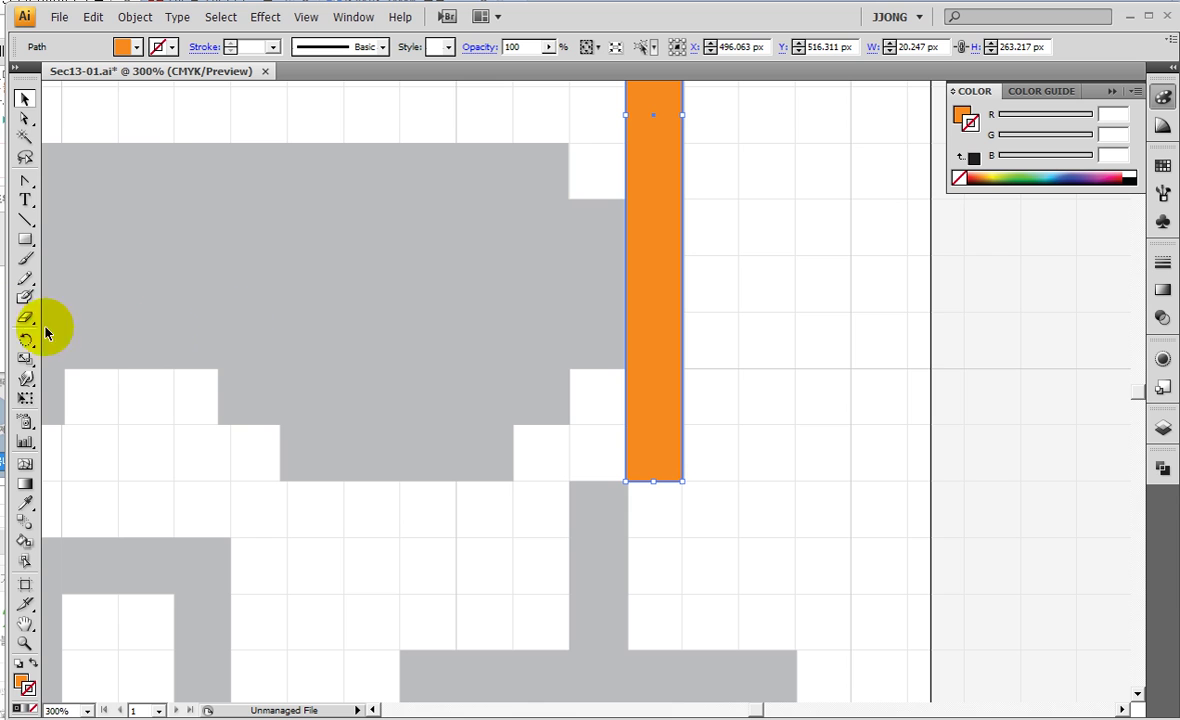
- Cover the glasses' right end, right lens and upper band with orange rectangles
click(25, 239)
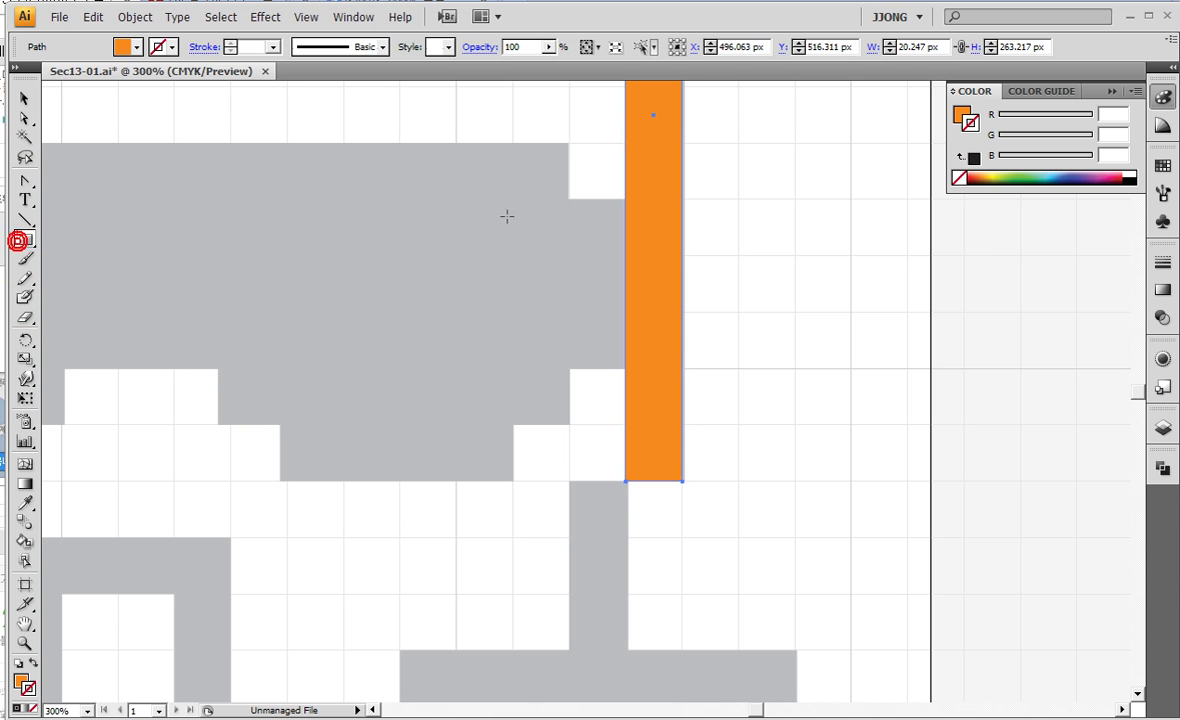
drag(577, 210, 625, 369)
mouse_move(525, 150)
mouse_down()
mouse_move(538, 343)
mouse_move(569, 425)
mouse_up()
drag(287, 143, 514, 482)
drag(290, 367, 645, 456)
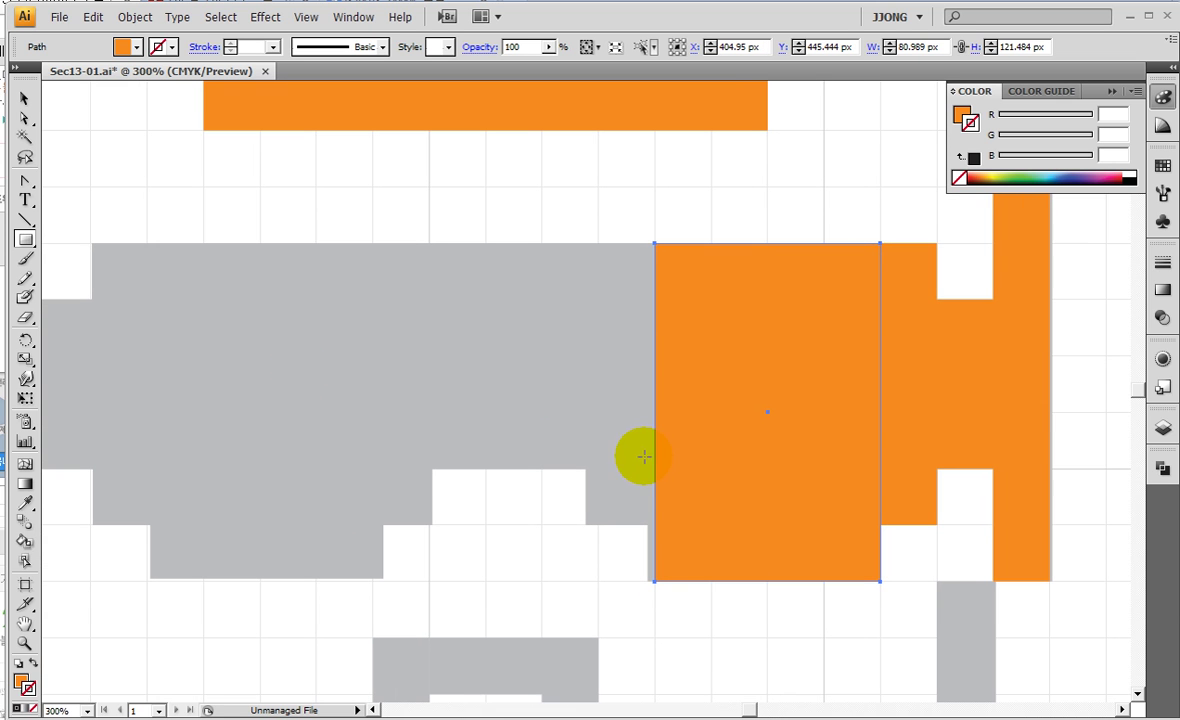
mouse_move(654, 244)
mouse_down()
mouse_move(113, 457)
mouse_move(91, 411)
mouse_up()
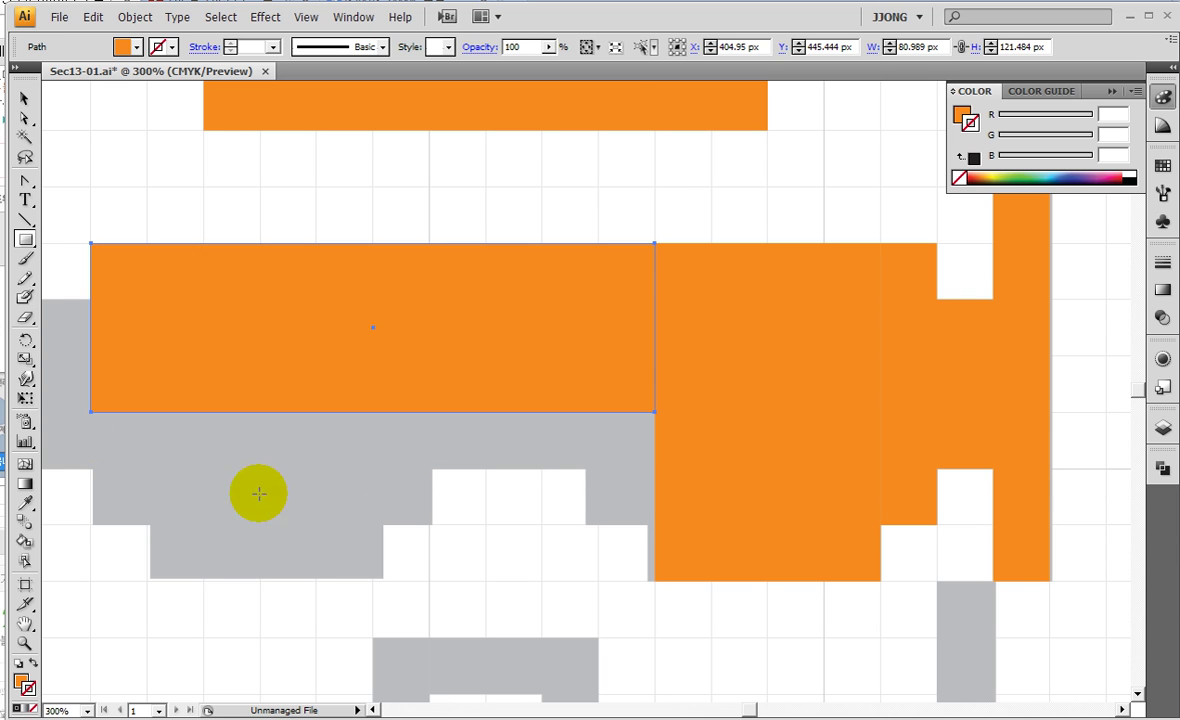
- Trace the glasses' small gap, middle band, left lens and left end in orange
key(ctrl+shift+a)
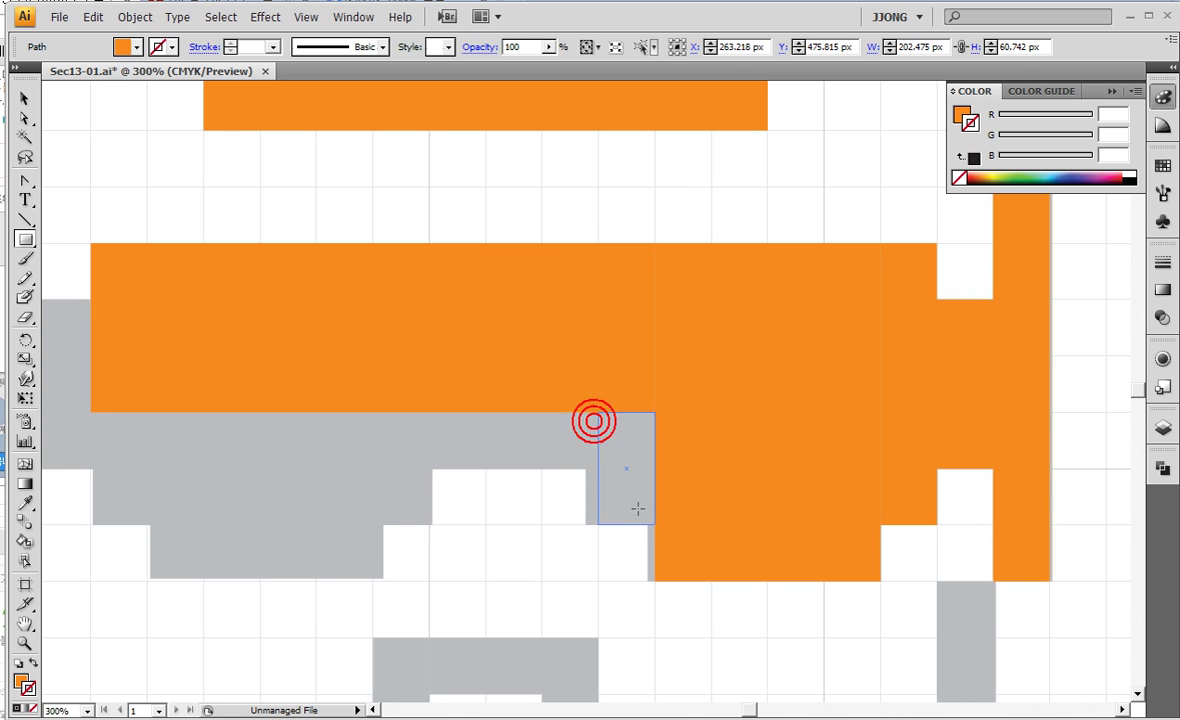
drag(638, 509, 640, 511)
drag(593, 469, 91, 411)
scroll(282, 464, left, 5)
drag(730, 467, 393, 522)
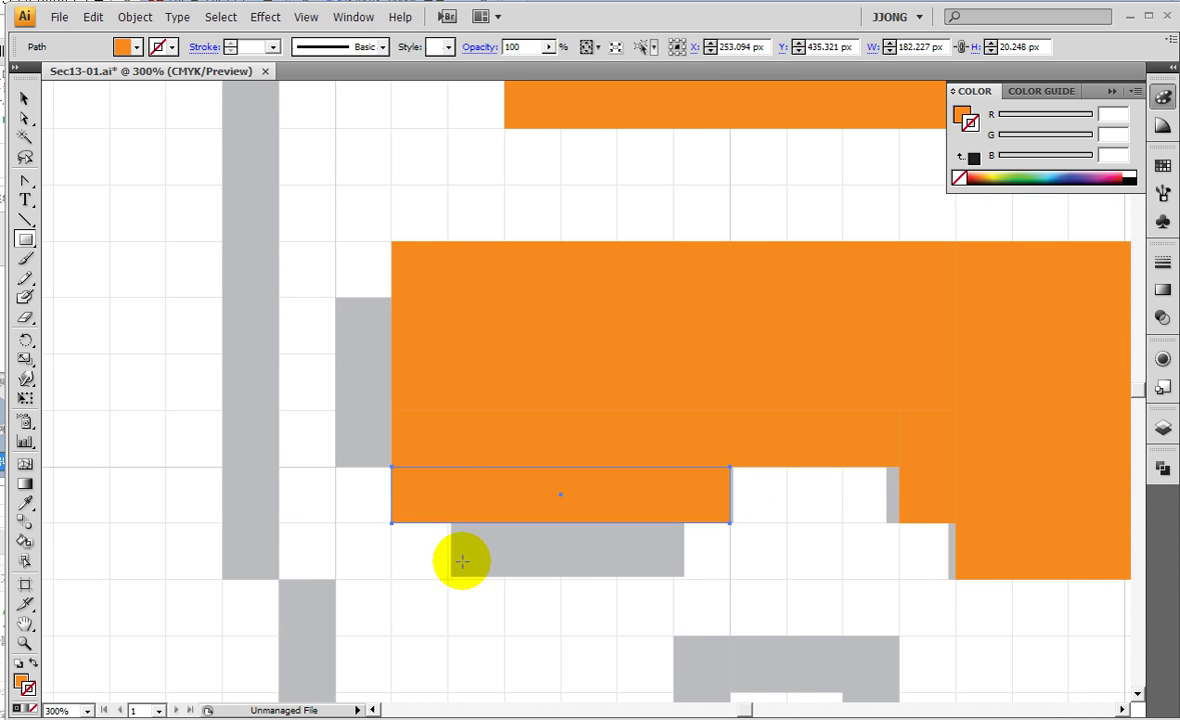
drag(451, 577, 679, 538)
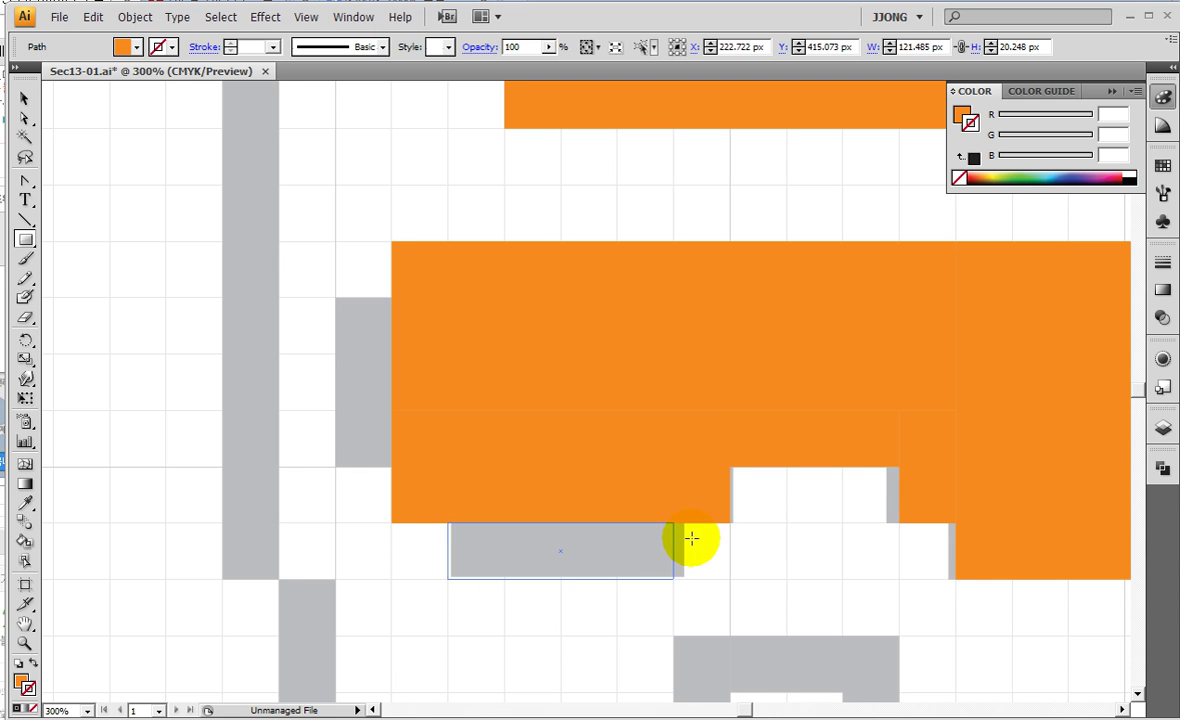
scroll(680, 419, left, 3)
drag(503, 334, 556, 491)
- Zoom out and begin the orange left edge of the head
key(ctrl+minus)
key(ctrl+minus)
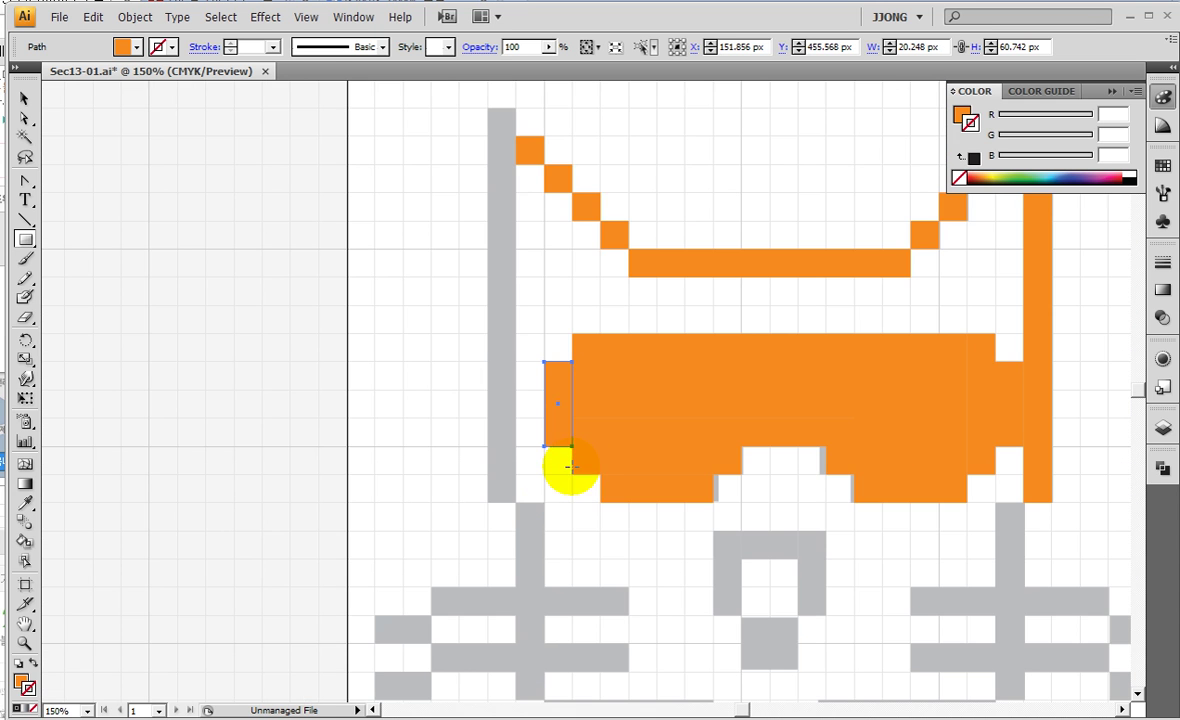
scroll(566, 465, up, 1)
drag(483, 153, 498, 547)
scroll(474, 216, down, 6)
scroll(474, 216, right, 3)
- Trace the head's left edge and the left whisker bars and tips in orange
drag(362, 272, 386, 461)
mouse_move(466, 374)
mouse_down()
mouse_move(318, 375)
mouse_move(273, 350)
mouse_up()
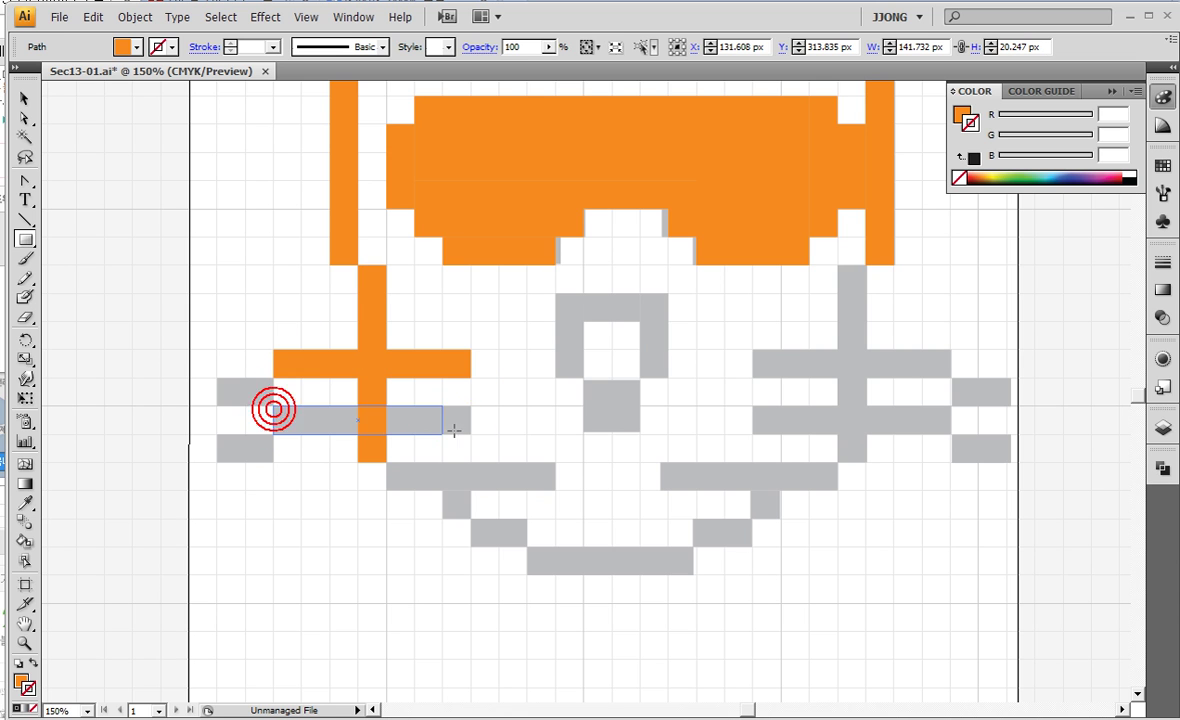
drag(453, 430, 471, 434)
drag(217, 379, 273, 405)
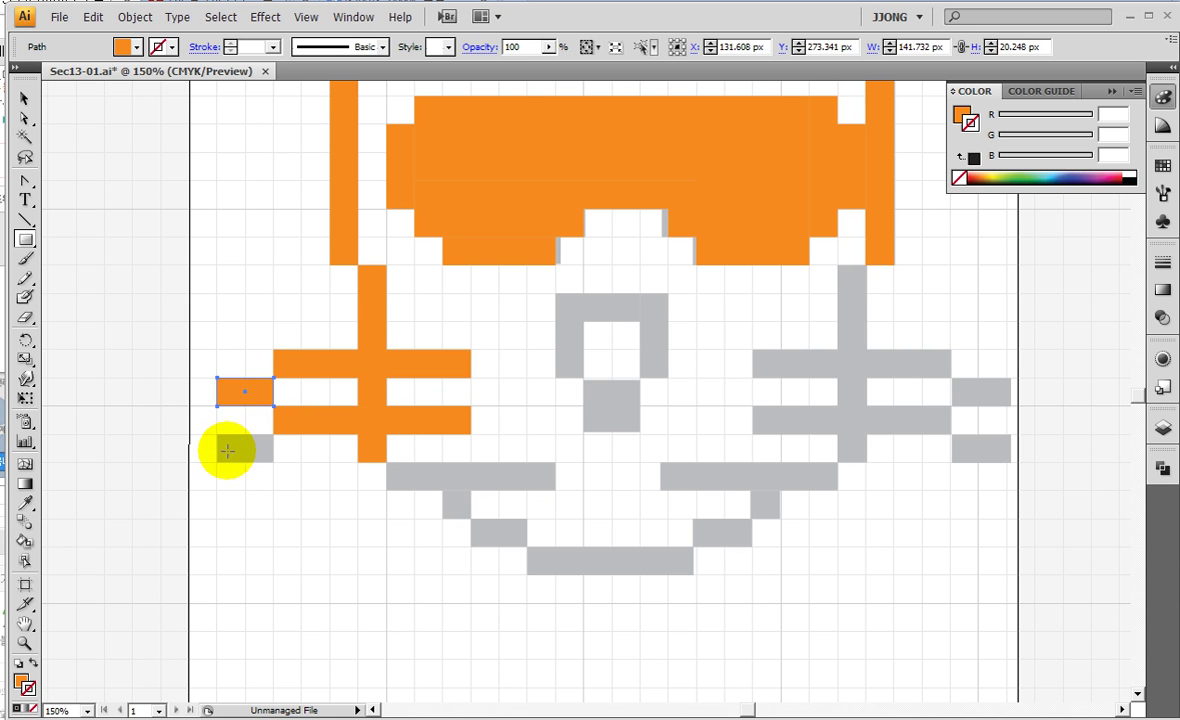
drag(227, 452, 217, 434)
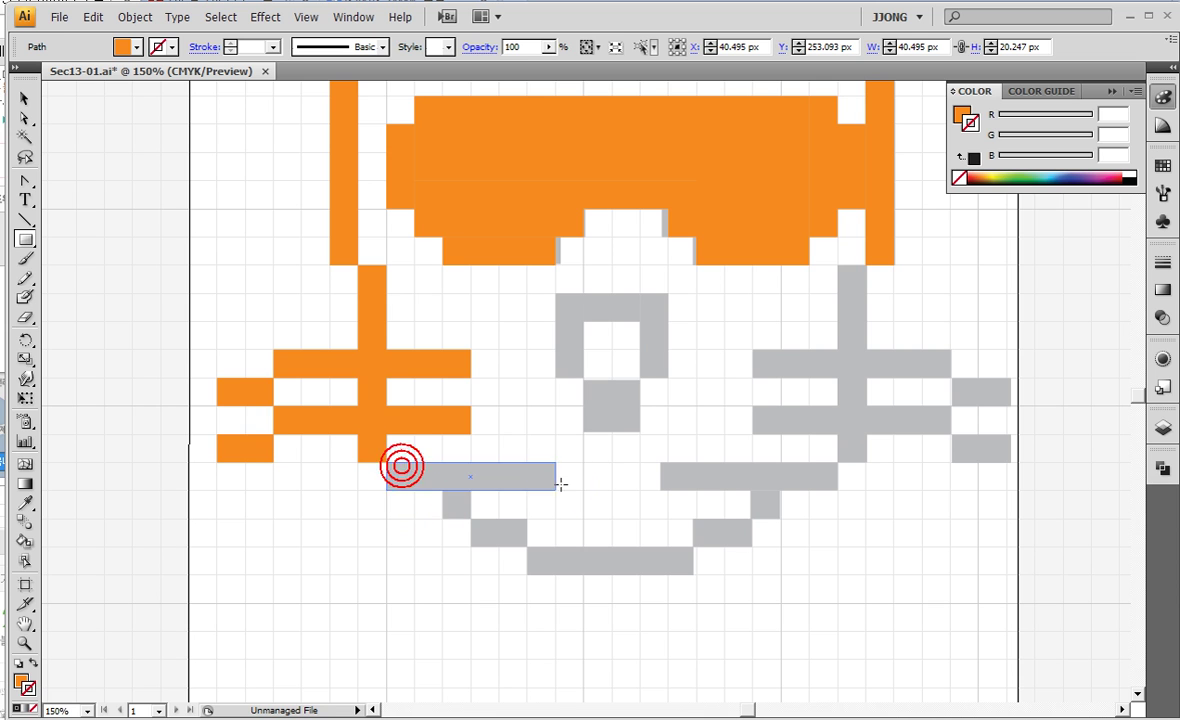
- Trace the mouth's steps from the left bar to the right corner in orange
drag(561, 484, 556, 489)
mouse_move(443, 490)
mouse_down()
mouse_move(471, 518)
mouse_move(519, 527)
mouse_move(527, 546)
mouse_move(696, 574)
mouse_up()
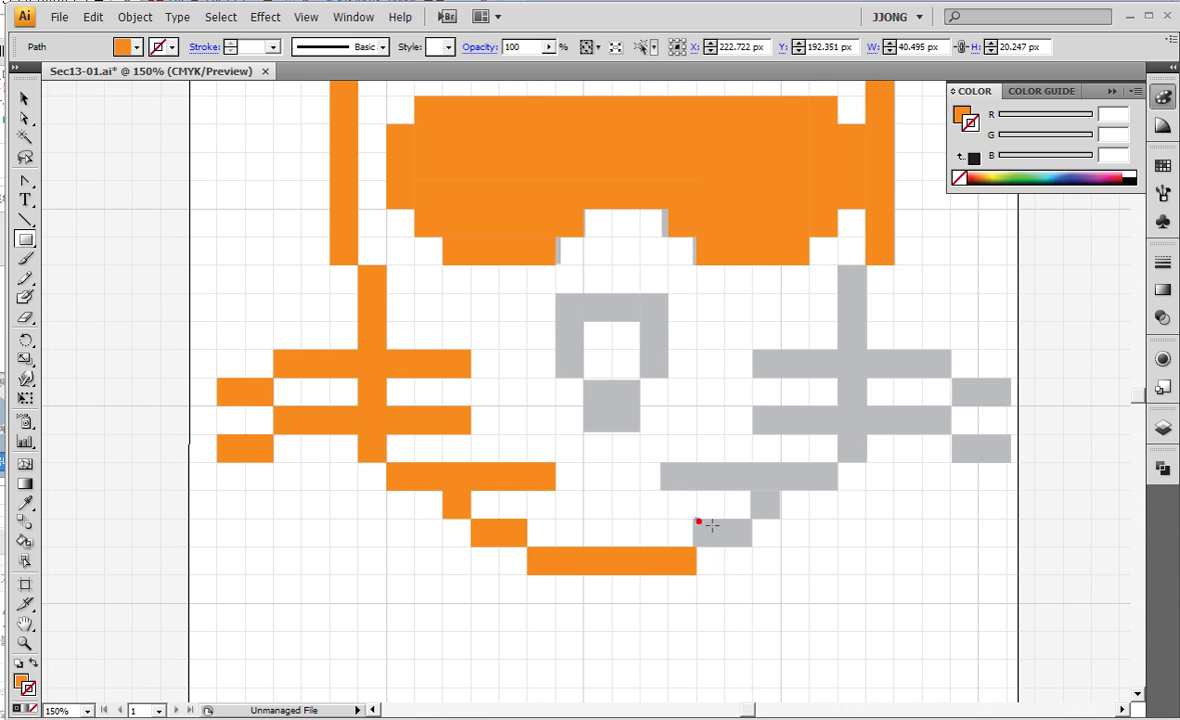
drag(698, 521, 752, 546)
drag(752, 490, 780, 518)
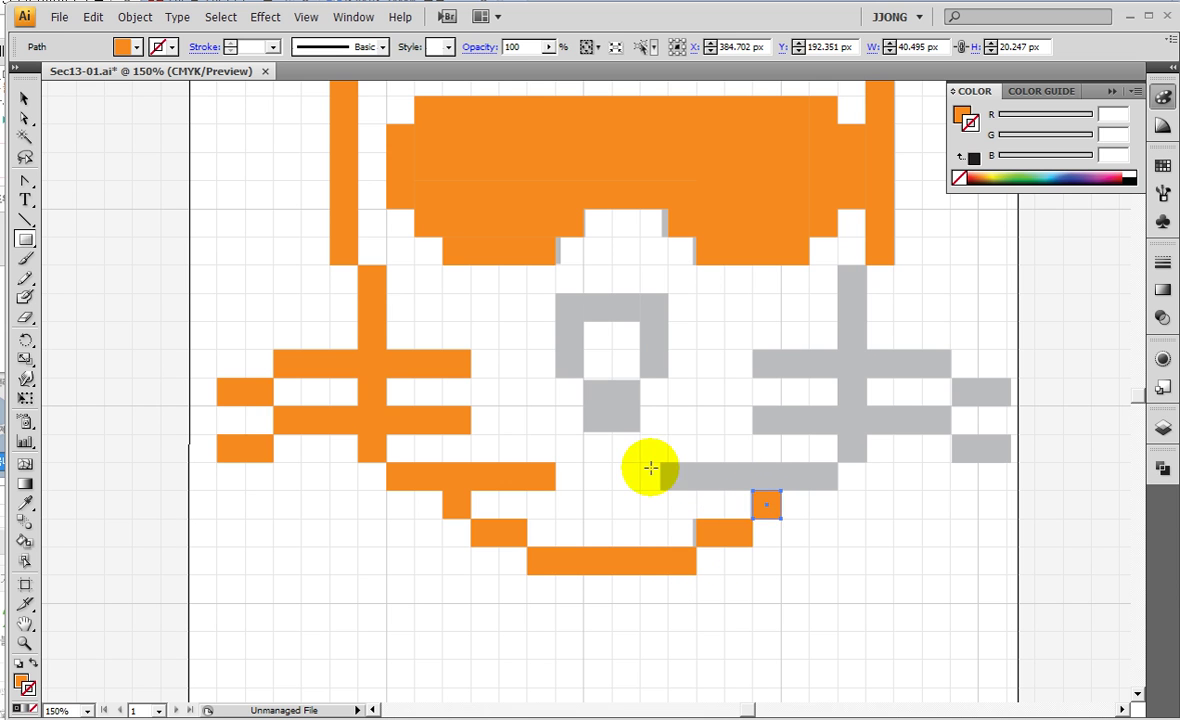
drag(667, 462, 838, 490)
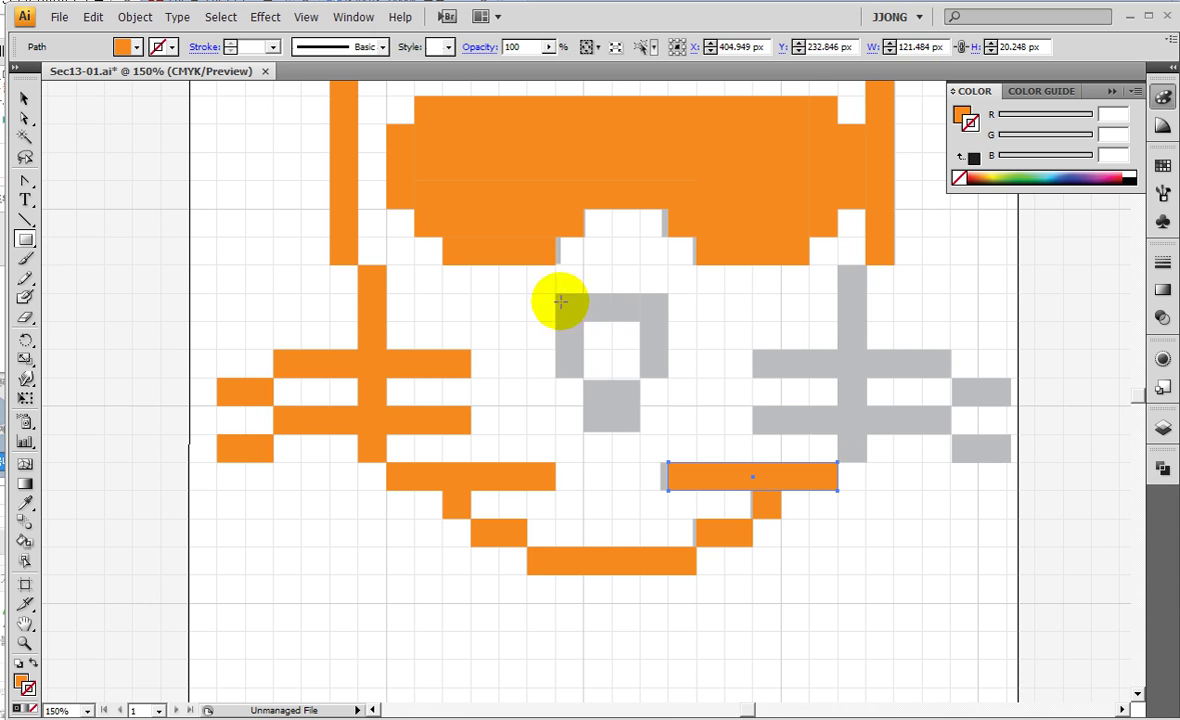
- Trace the nose's left column, top and right column in orange
drag(556, 294, 584, 378)
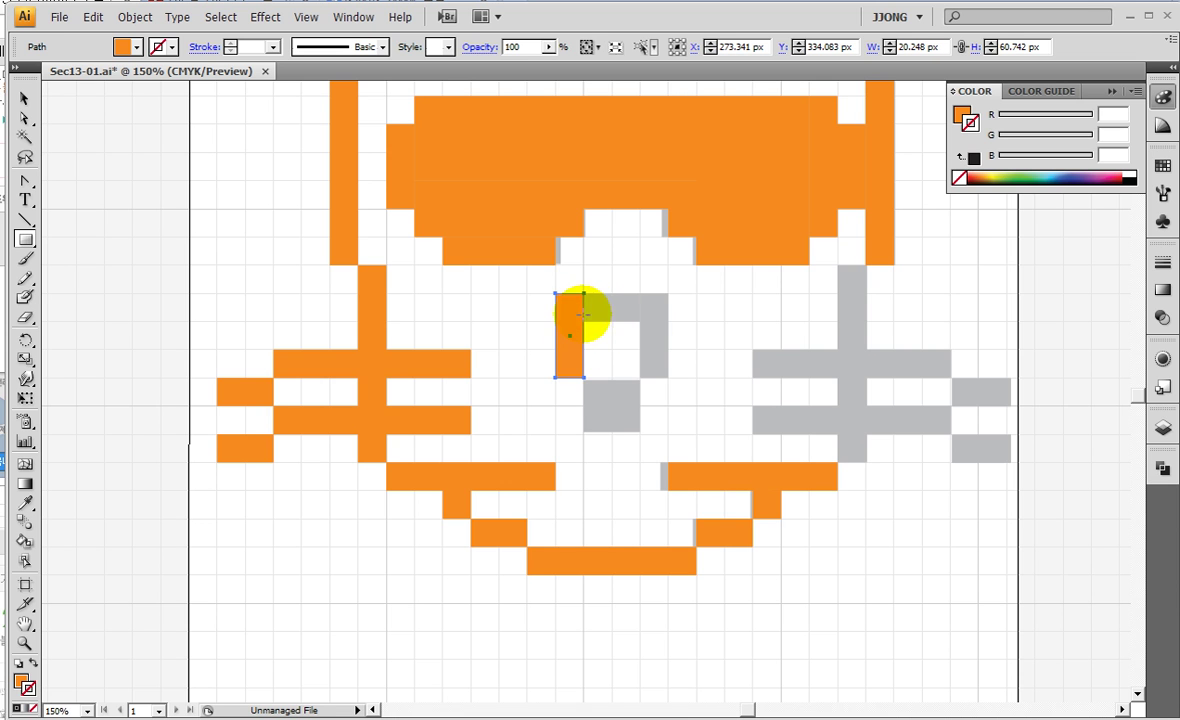
mouse_move(665, 295)
mouse_down()
mouse_move(584, 321)
mouse_move(668, 378)
mouse_up()
drag(584, 378, 642, 430)
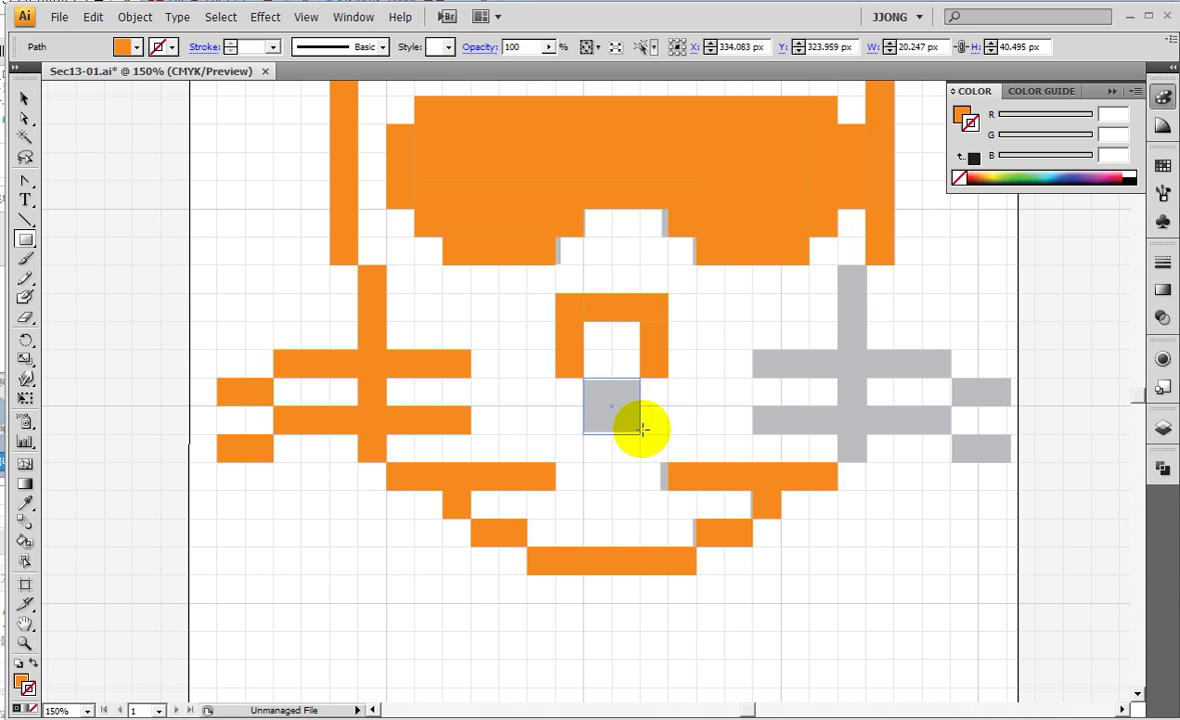
scroll(550, 400, right, 5)
drag(580, 262, 595, 458)
- Trace the right whisker column, bars and both tips in orange
drag(494, 346, 692, 374)
drag(494, 403, 692, 431)
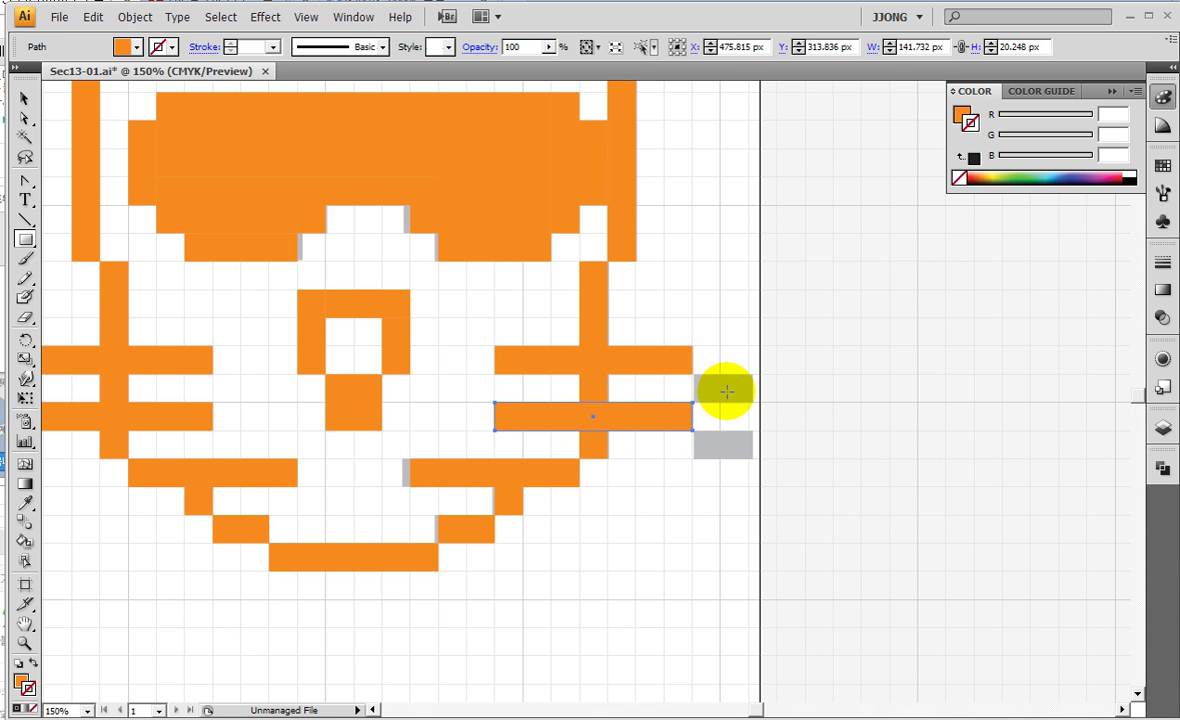
drag(694, 376, 751, 402)
drag(694, 432, 754, 458)
- Zoom out to the whole cat and fill the right ear tip in orange
key(ctrl+1)
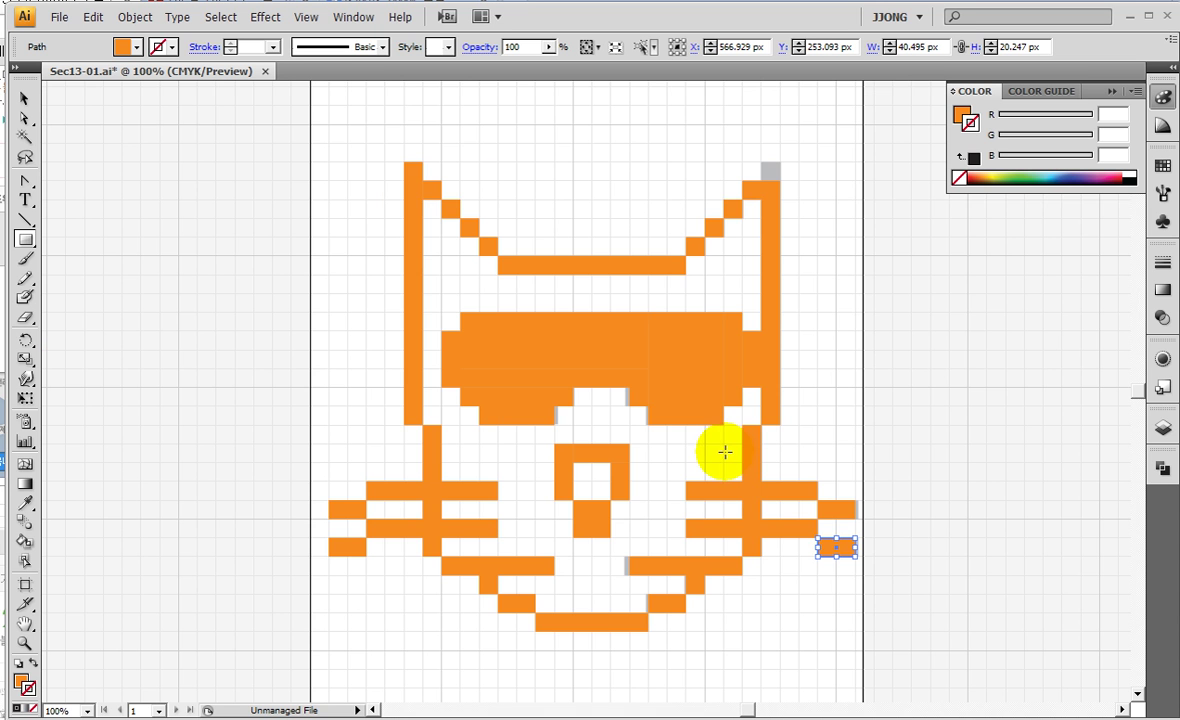
scroll(440, 330, right, 3)
drag(653, 210, 643, 183)
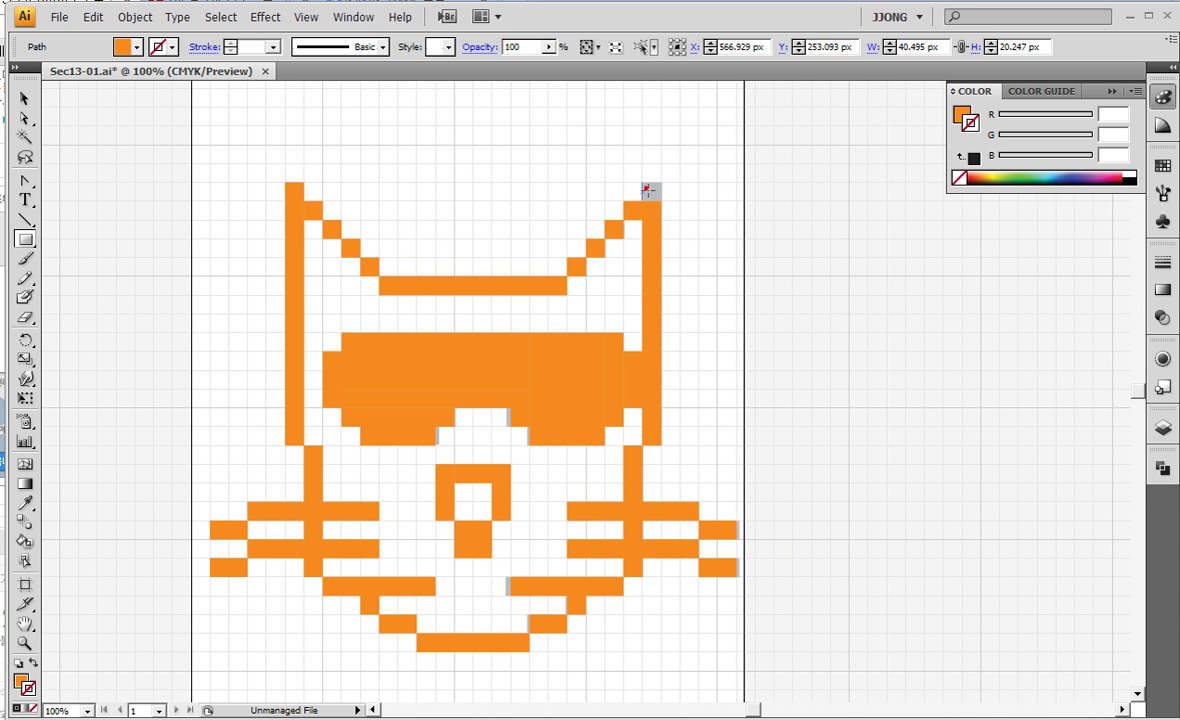
- Select all the orange cat's shapes and drag them right of the artboard
ctrl+click(311, 311)
click(22, 100)
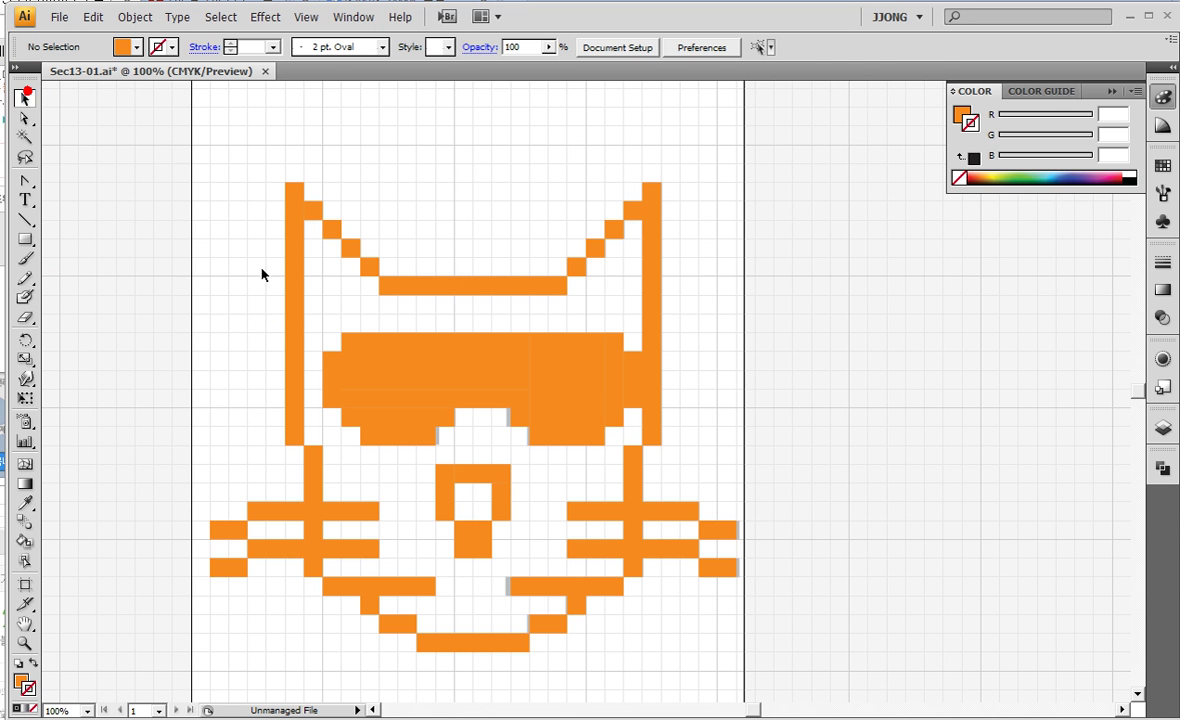
drag(198, 166, 777, 624)
key(ctrl+minus)
key(ctrl+minus)
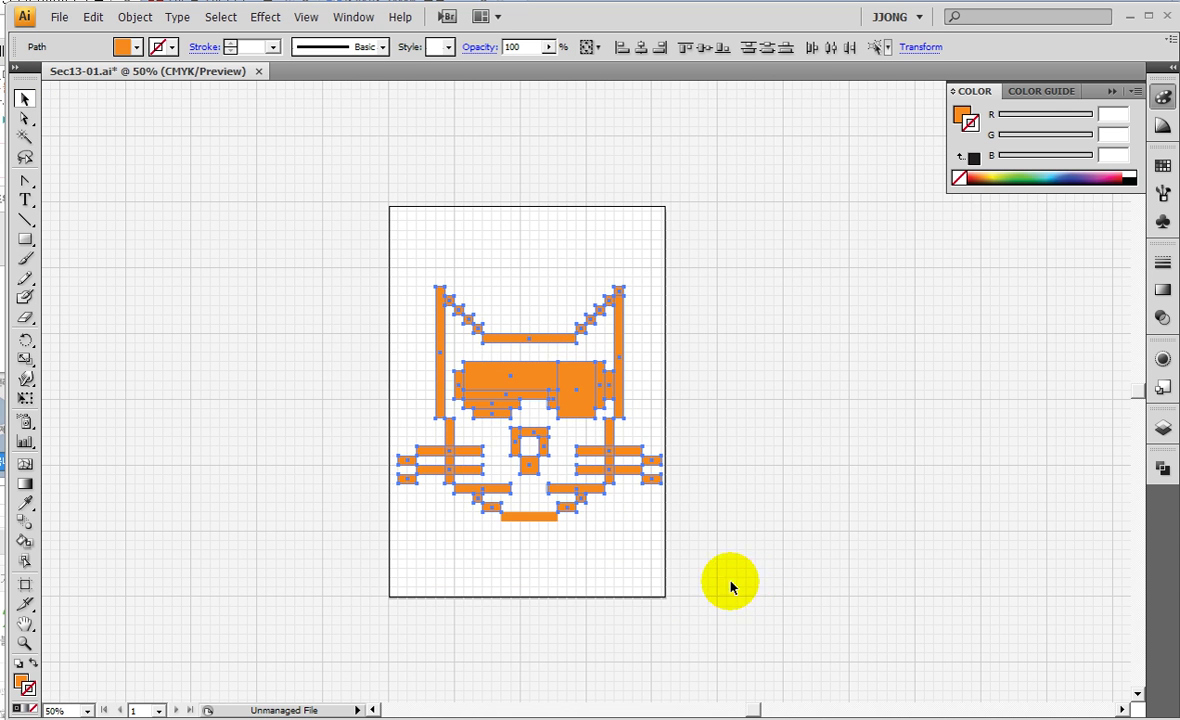
drag(719, 583, 480, 590)
drag(301, 381, 592, 396)
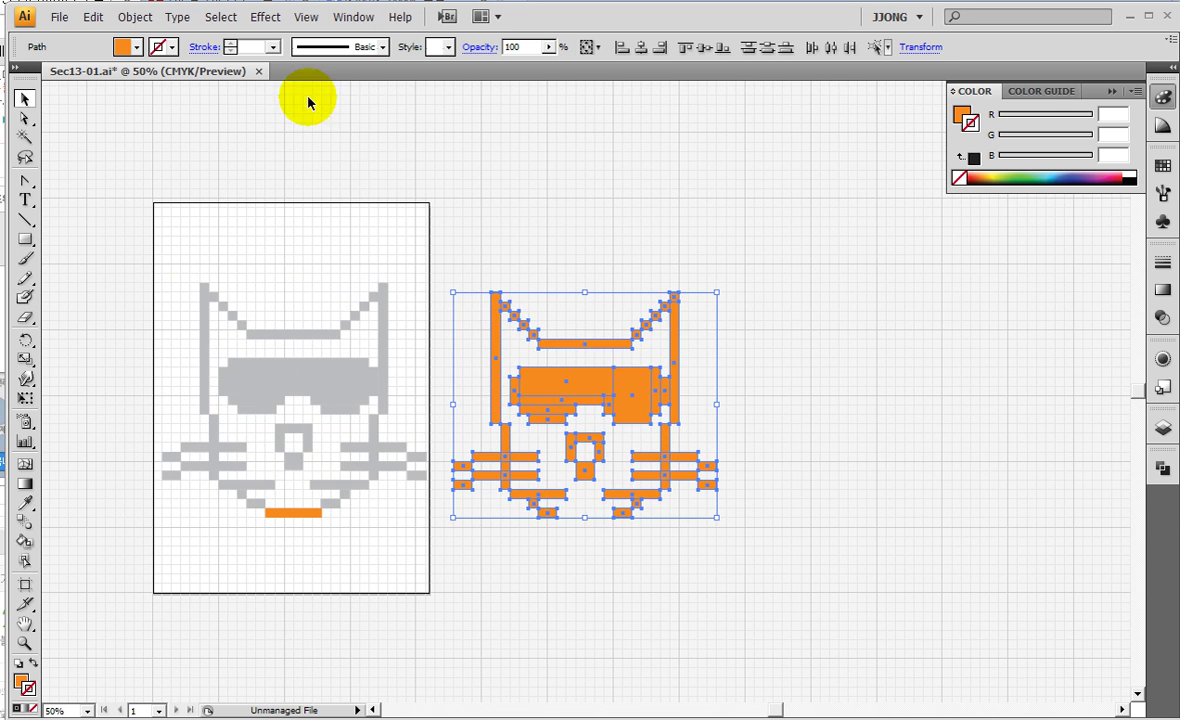
- Hide the grid, deselect, and undo the move so the cat returns onto the artboard
click(306, 17)
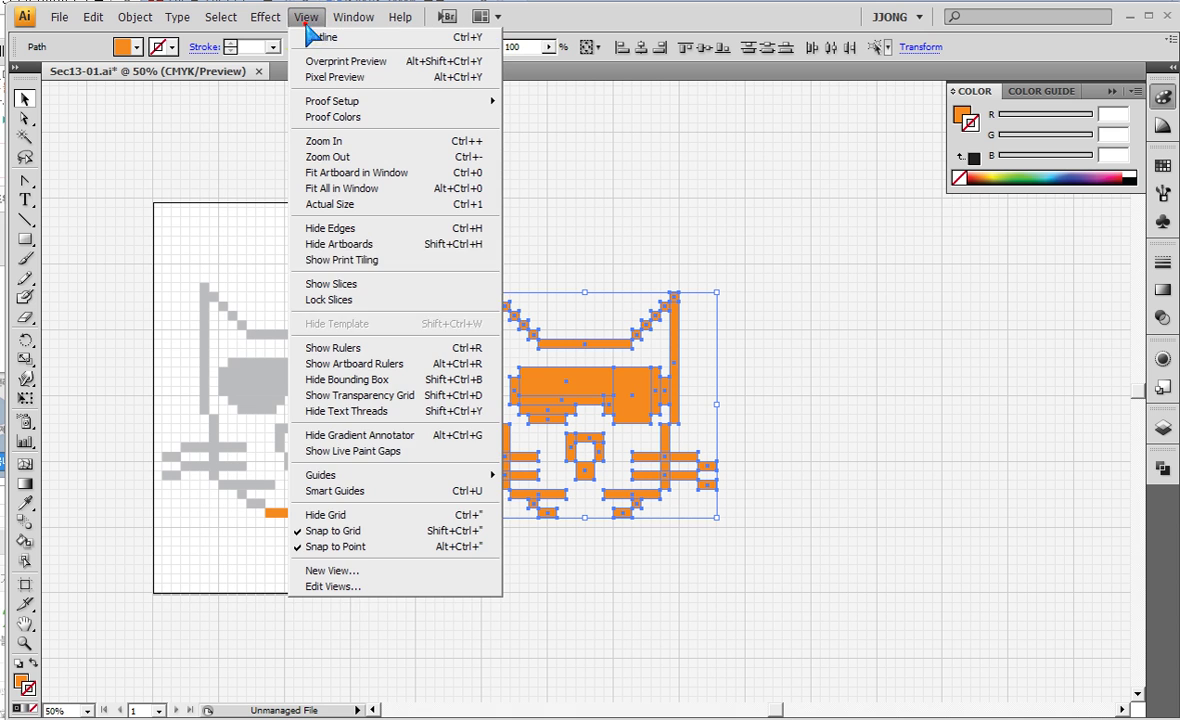
click(329, 516)
click(870, 465)
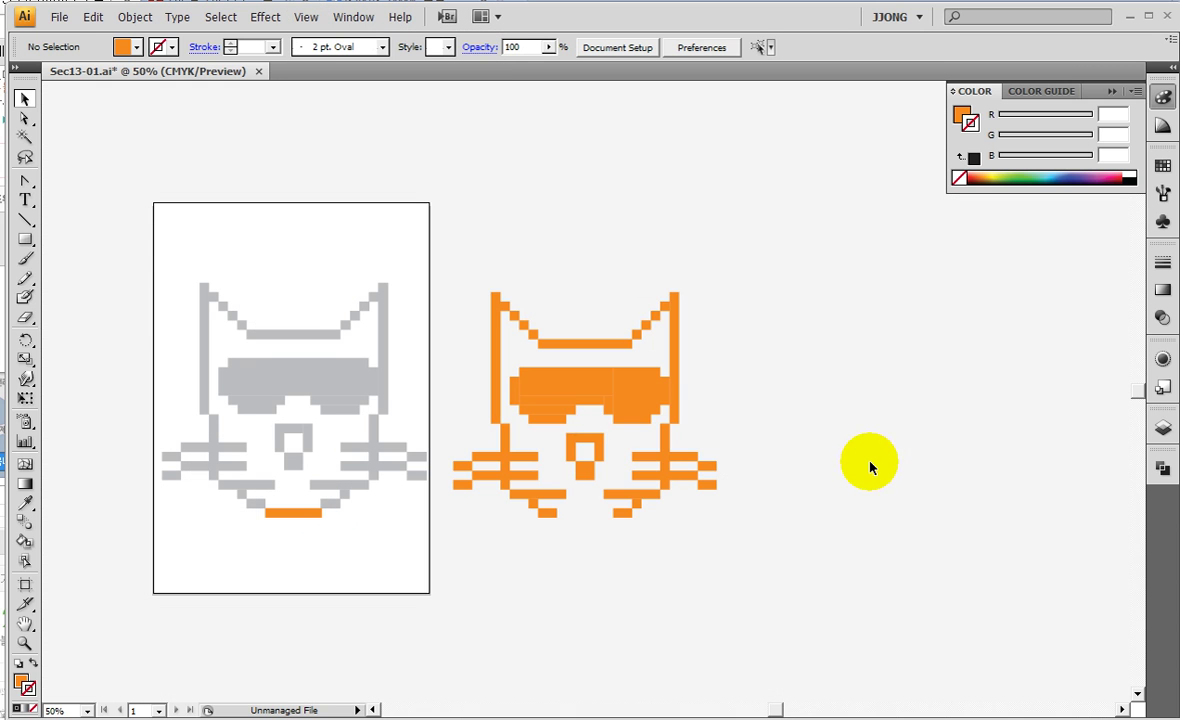
key(ctrl+z)
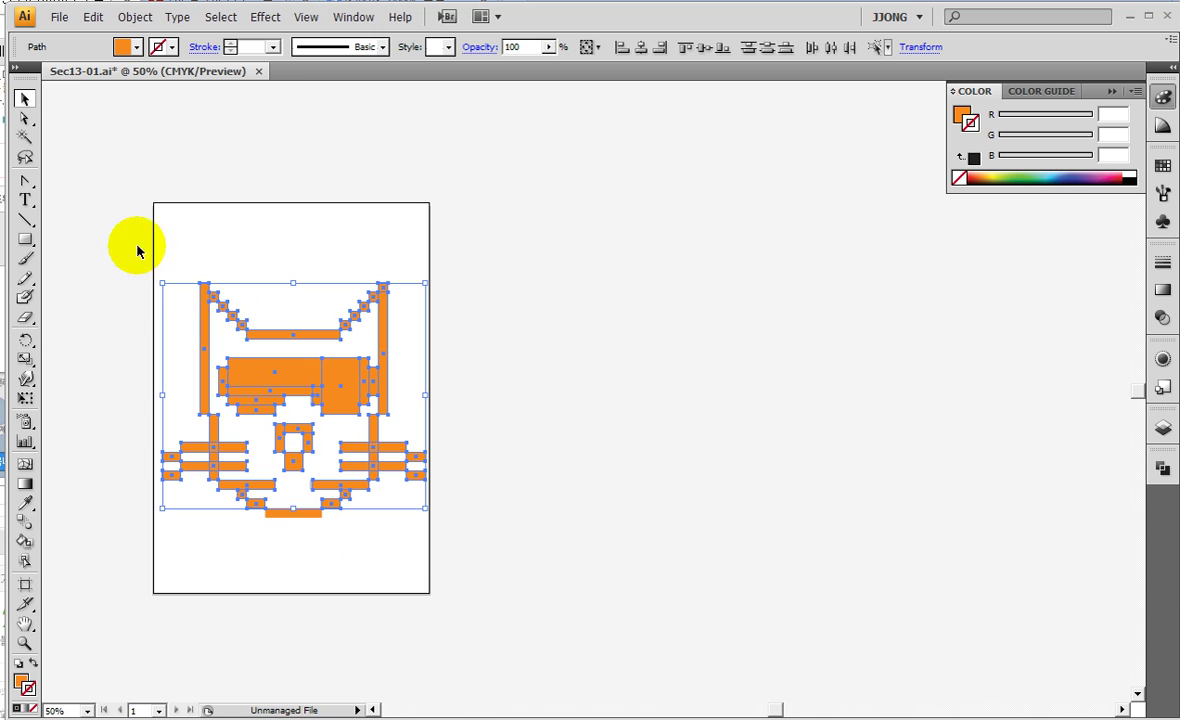
- Move the orange cat off the artboard to the right of the template
drag(147, 251, 377, 505)
mouse_move(341, 385)
mouse_down()
mouse_move(613, 394)
mouse_move(736, 417)
mouse_move(661, 399)
mouse_up()
click(535, 365)
click(677, 561)
- Combine the cat's rectangles with Pathfinder Merge and switch to Outline view
click(1163, 467)
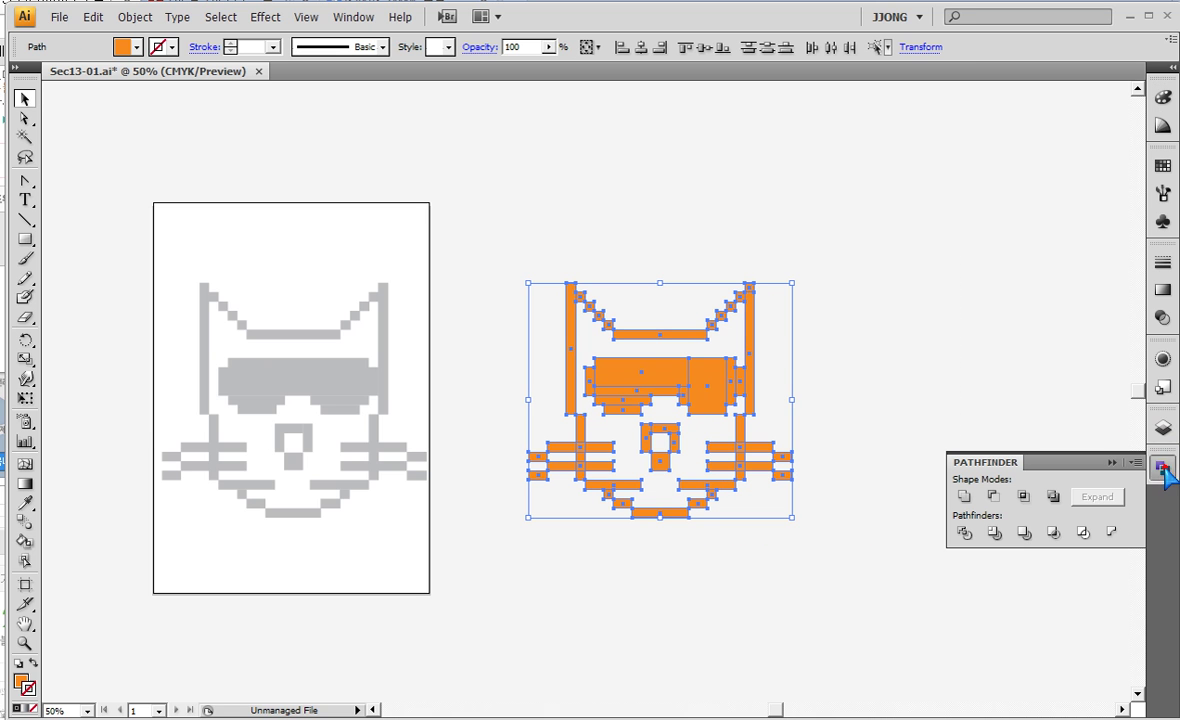
click(1025, 534)
key(ctrl+y)
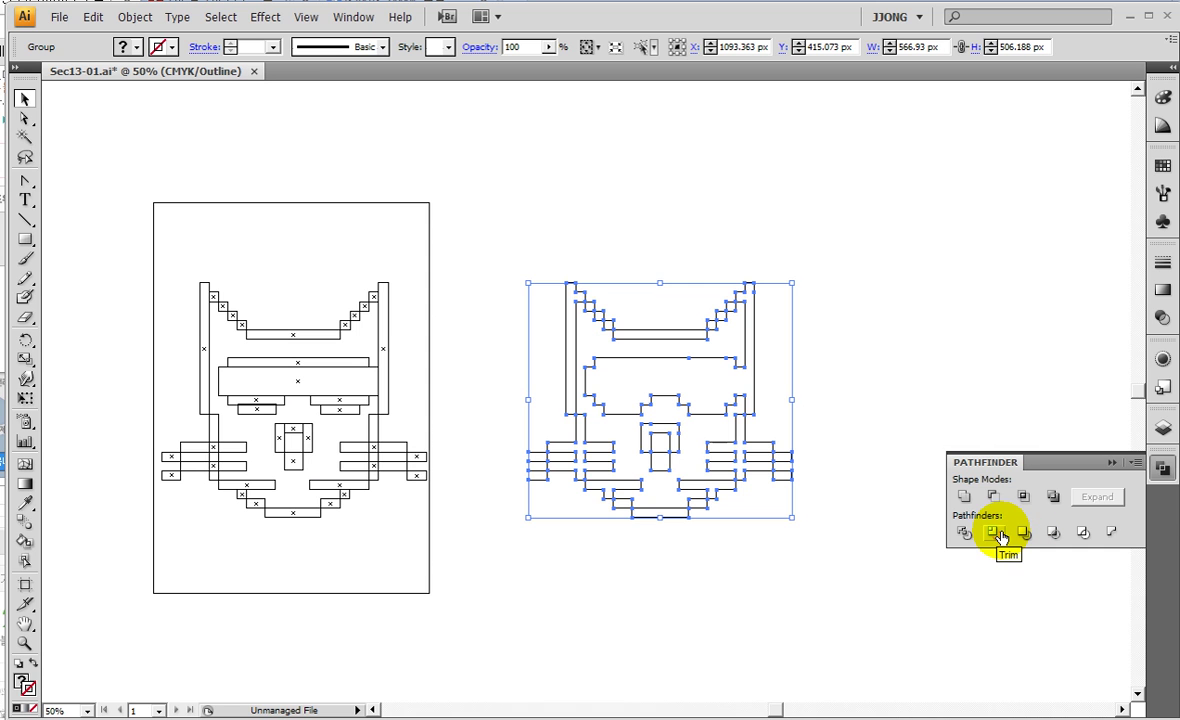
click(811, 589)
- Zoom in and out to inspect the merged outlines, then reapply Pathfinder Merge
key(ctrl+plus)
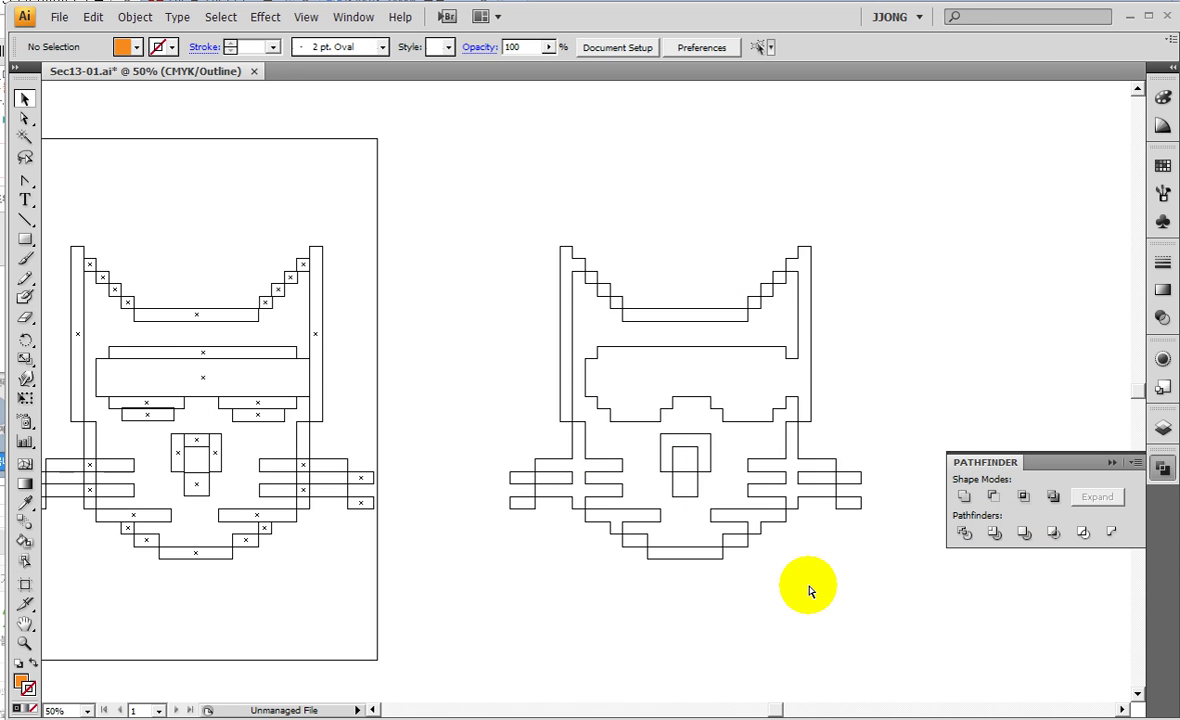
key(ctrl+plus)
key(ctrl+plus)
key(ctrl+plus)
key(ctrl+minus)
key(ctrl+minus)
key(ctrl+minus)
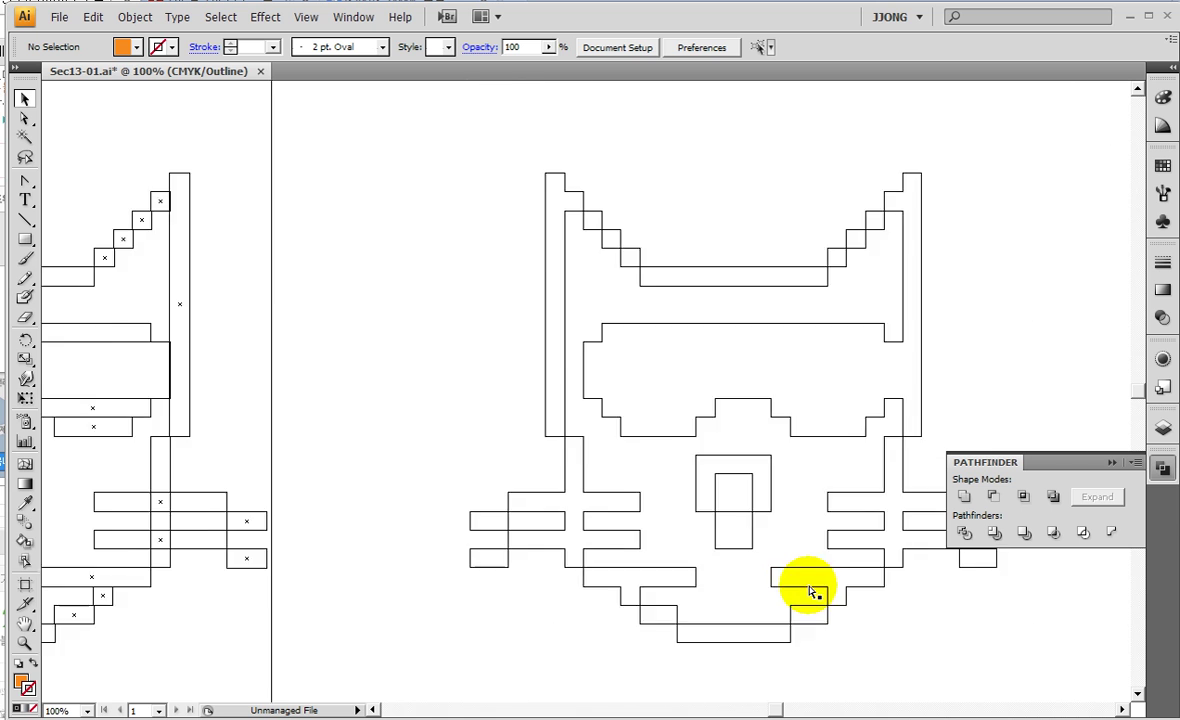
key(ctrl+minus)
mouse_move(608, 350)
mouse_down()
mouse_move(768, 356)
mouse_move(725, 364)
mouse_up()
drag(632, 398, 740, 399)
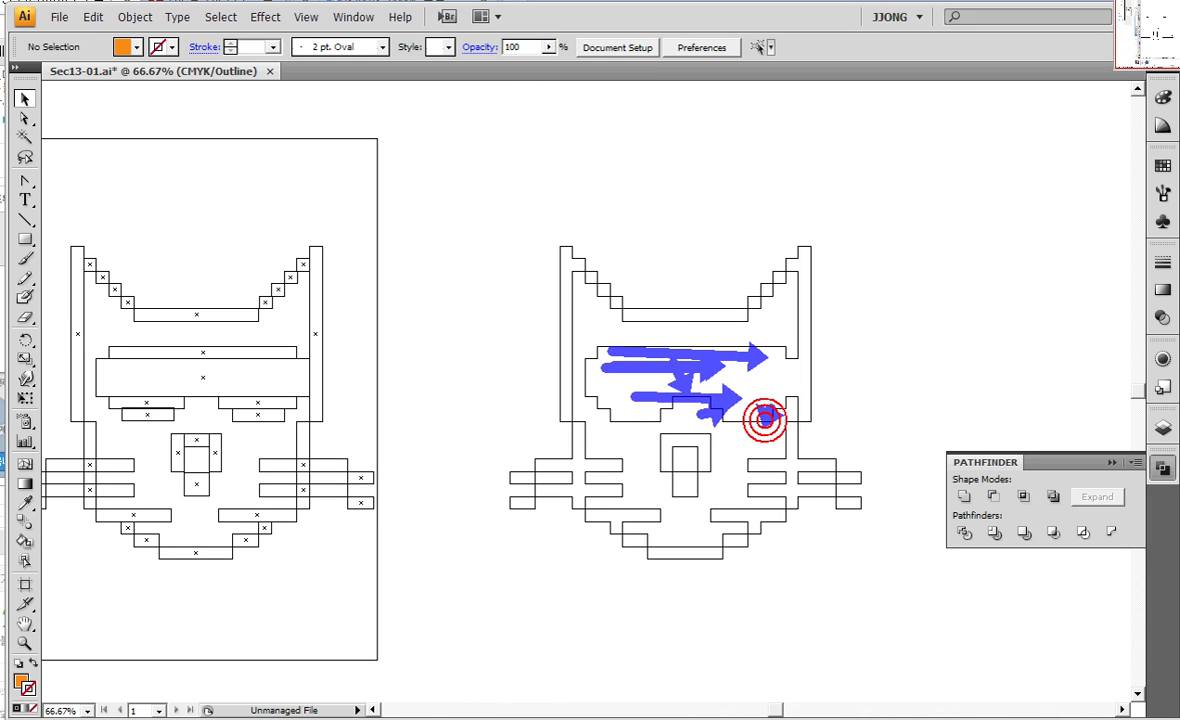
key(Escape)
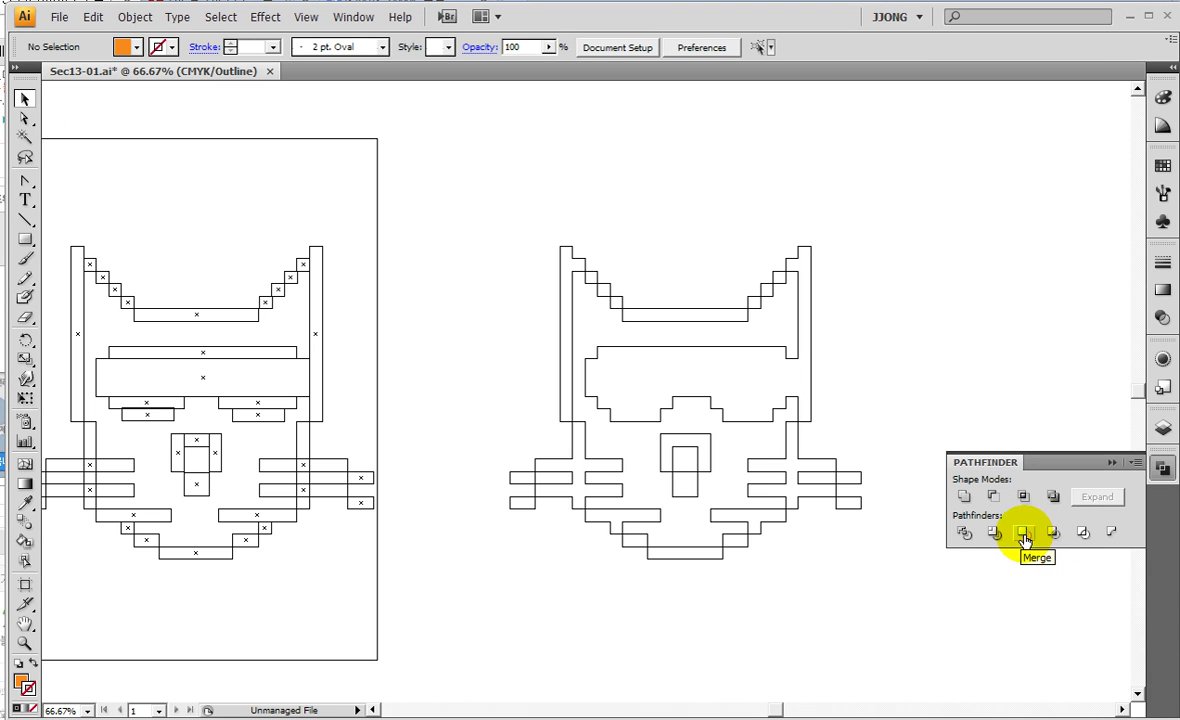
click(1025, 535)
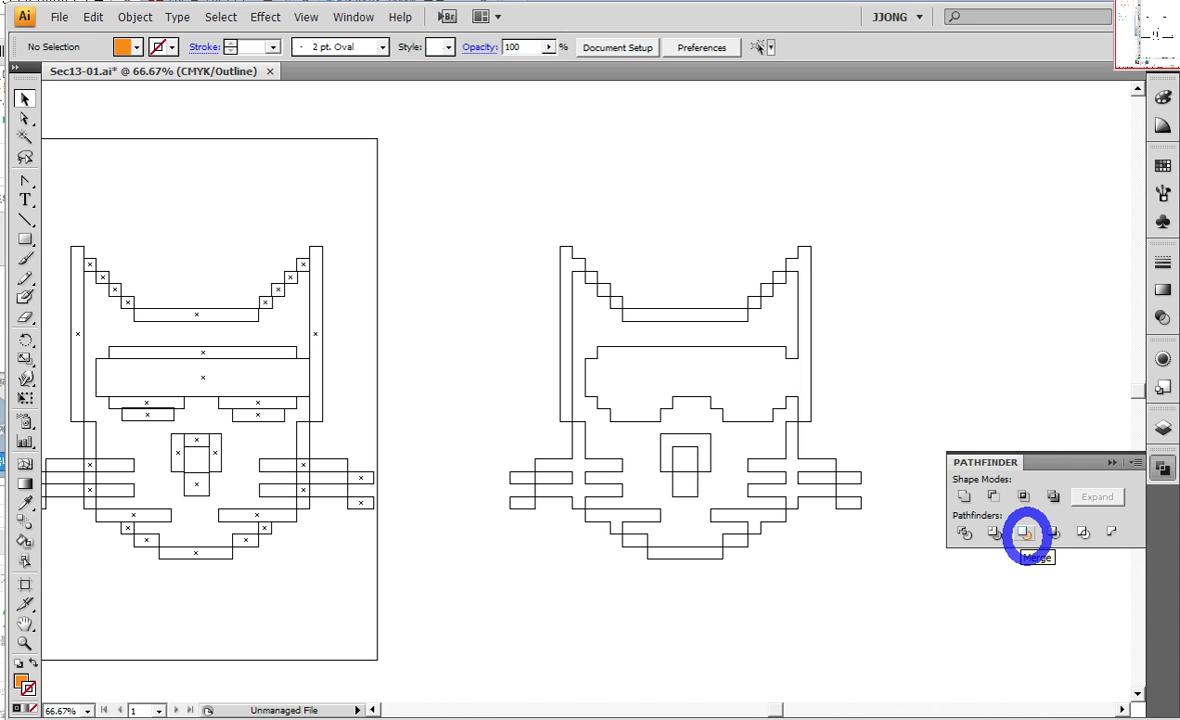